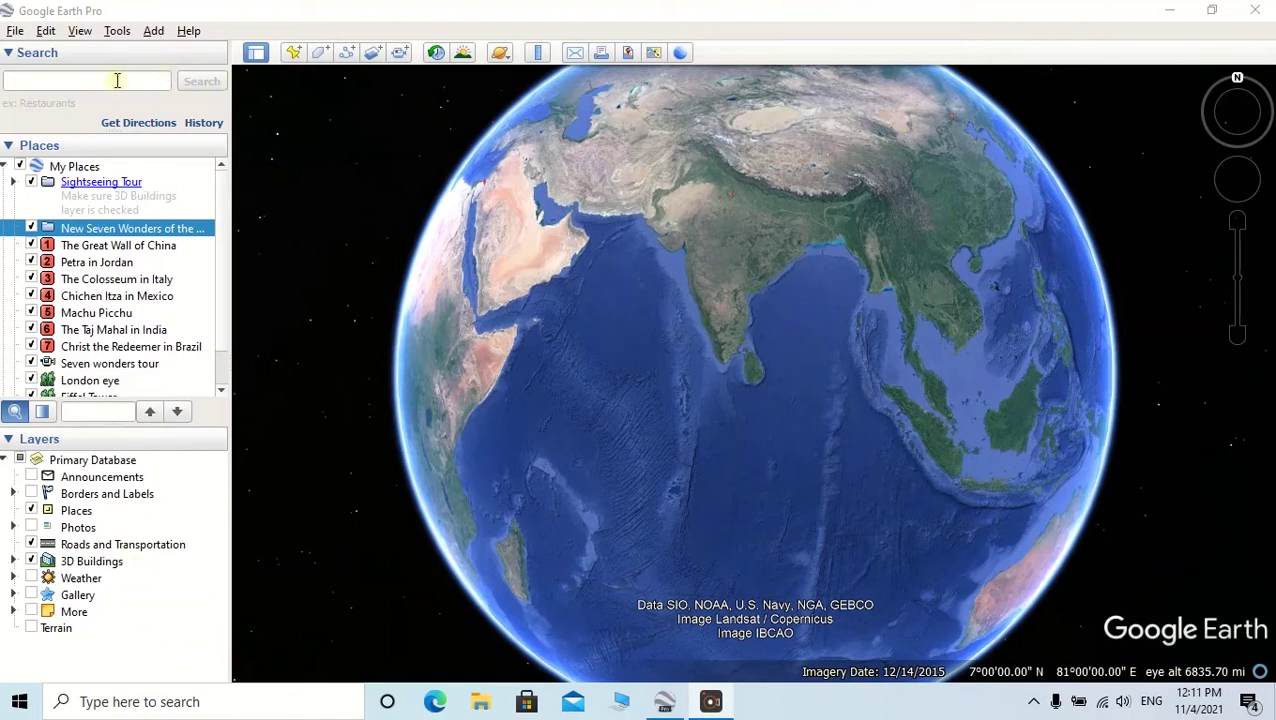
- Search for 'London Eye, London, UK' to fly there, then clear the search results
click(50, 80)
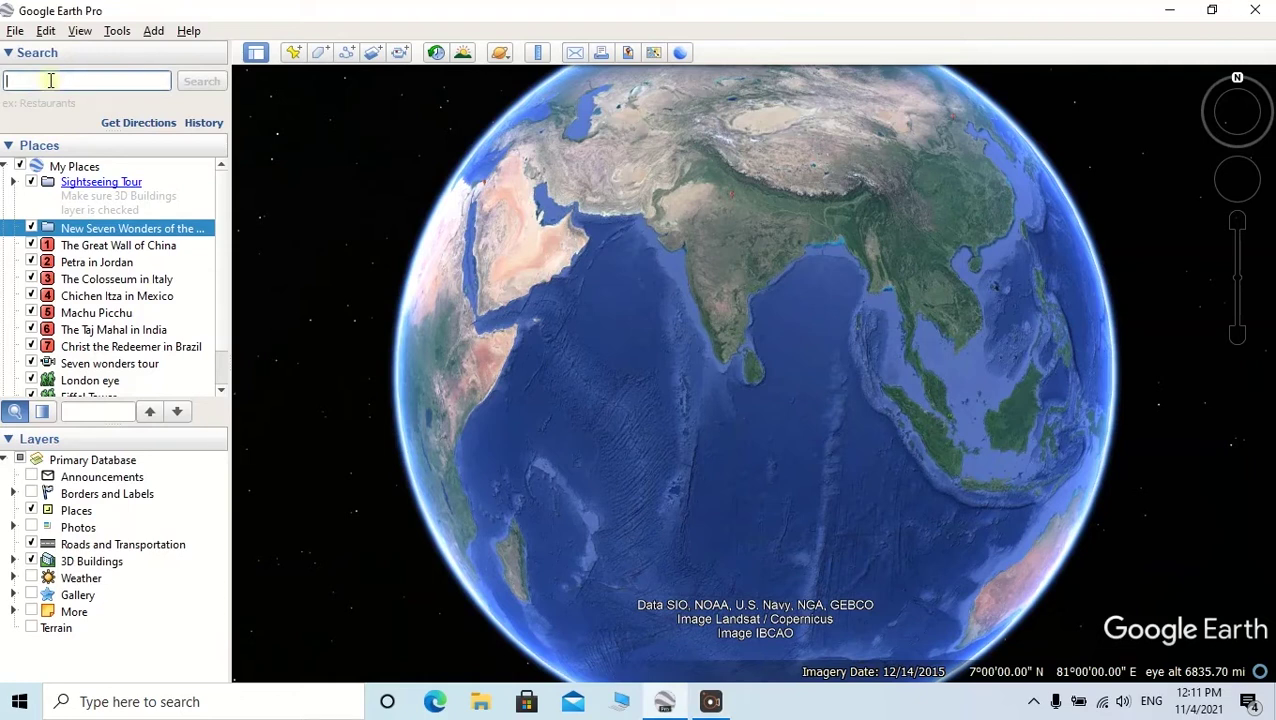
text(london e)
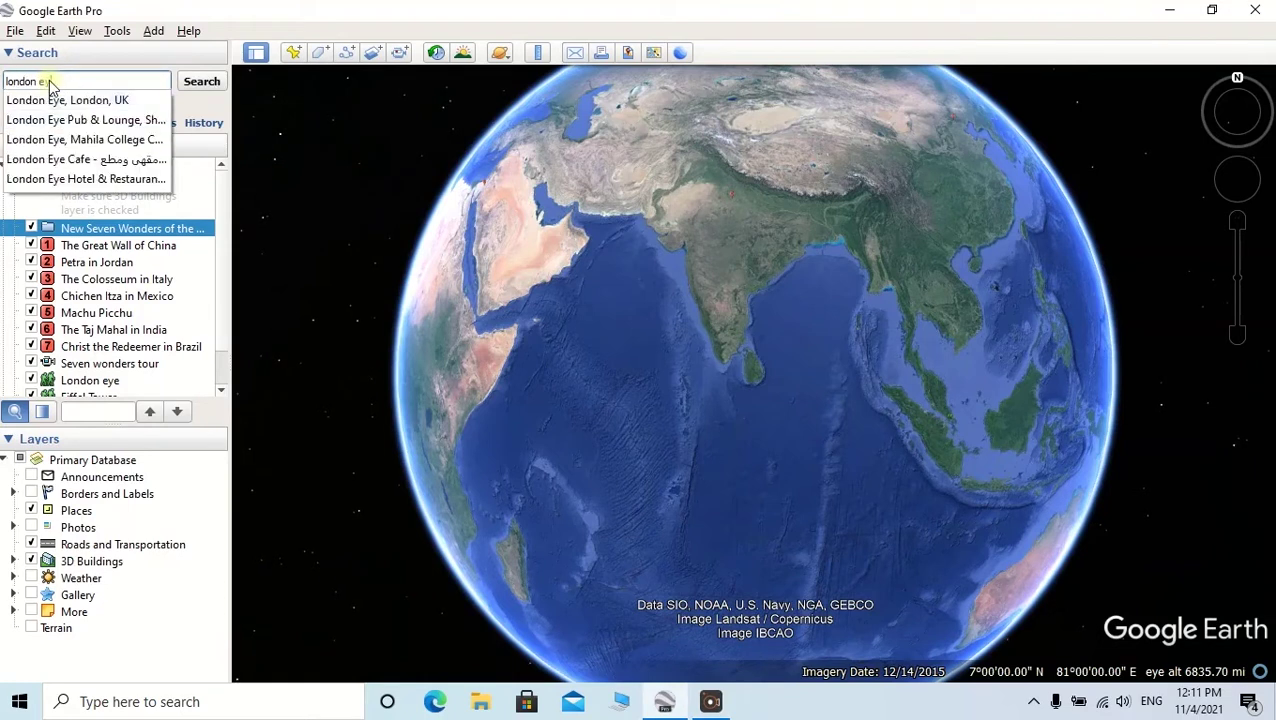
text(ye)
click(57, 100)
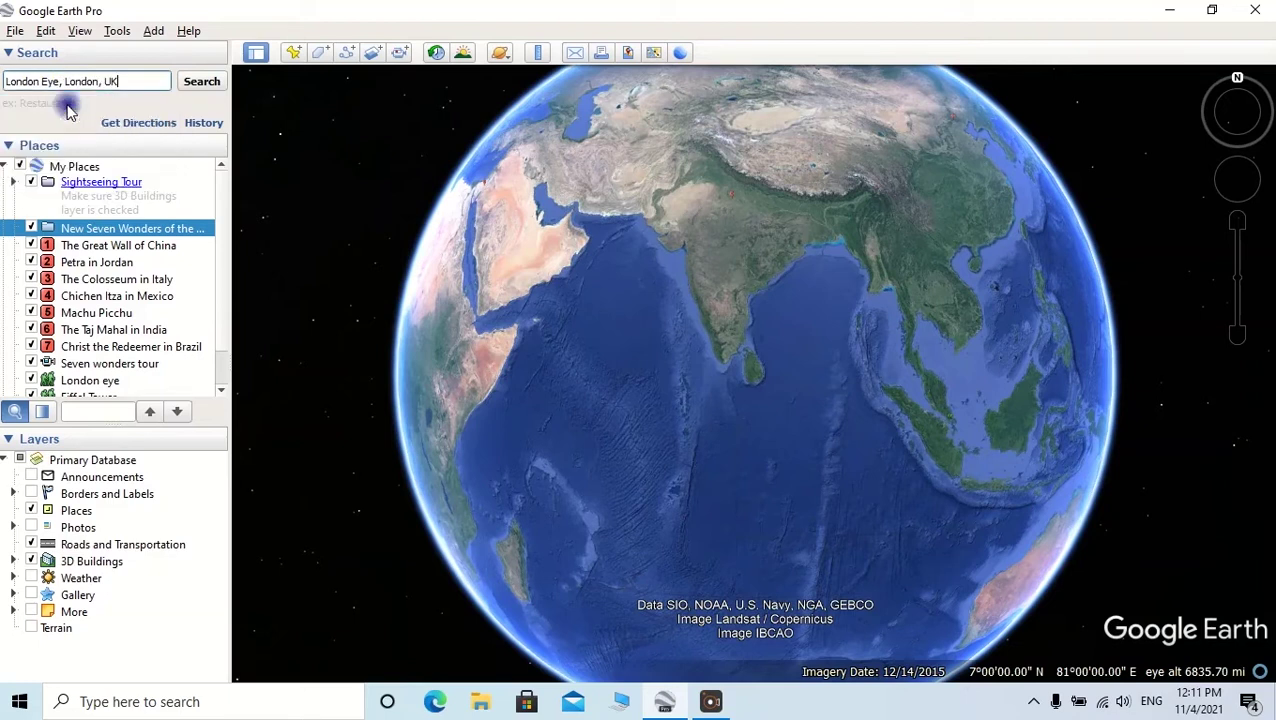
click(201, 82)
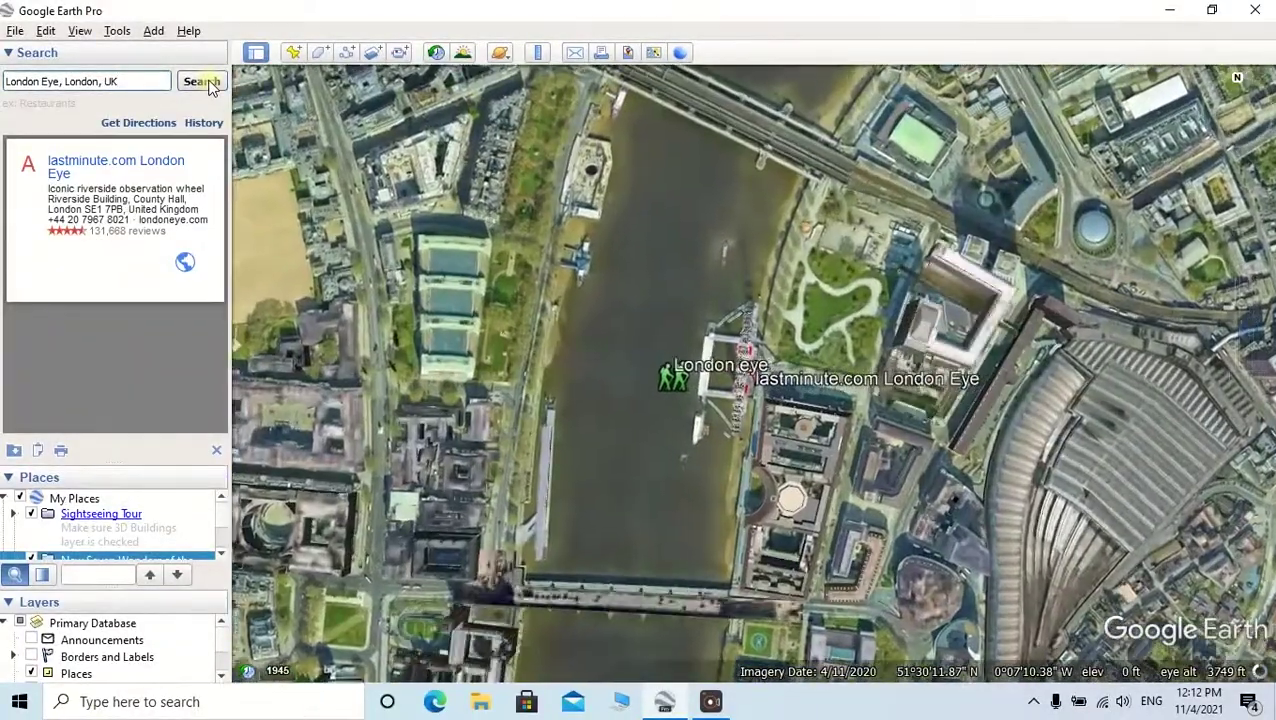
click(216, 450)
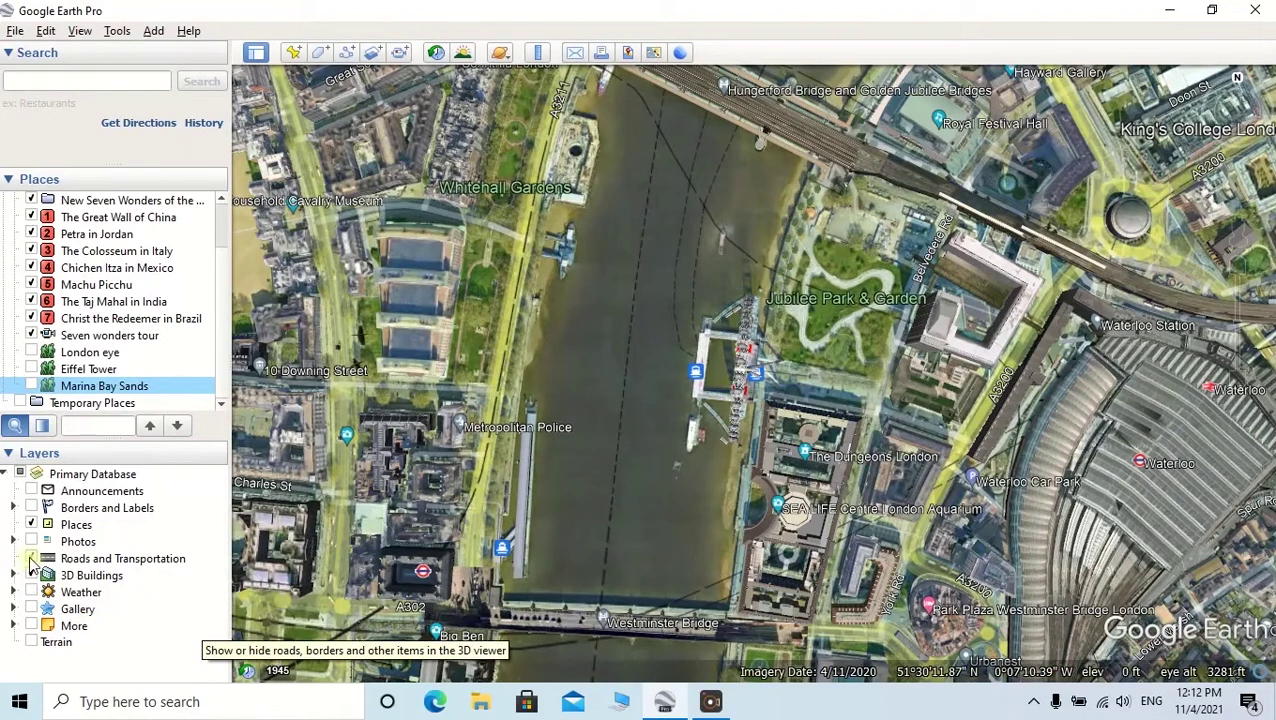
- Hide the Roads and Transportation and Places layers and zoom in on the London Eye
click(31, 560)
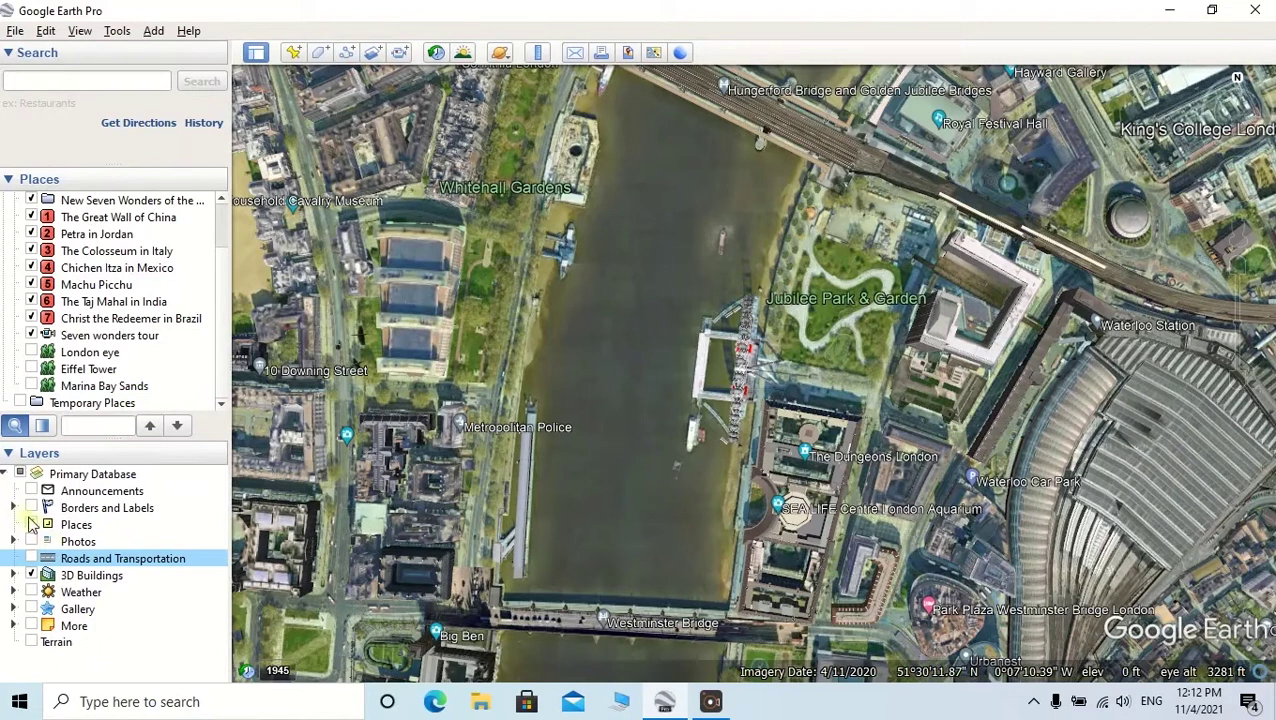
click(31, 525)
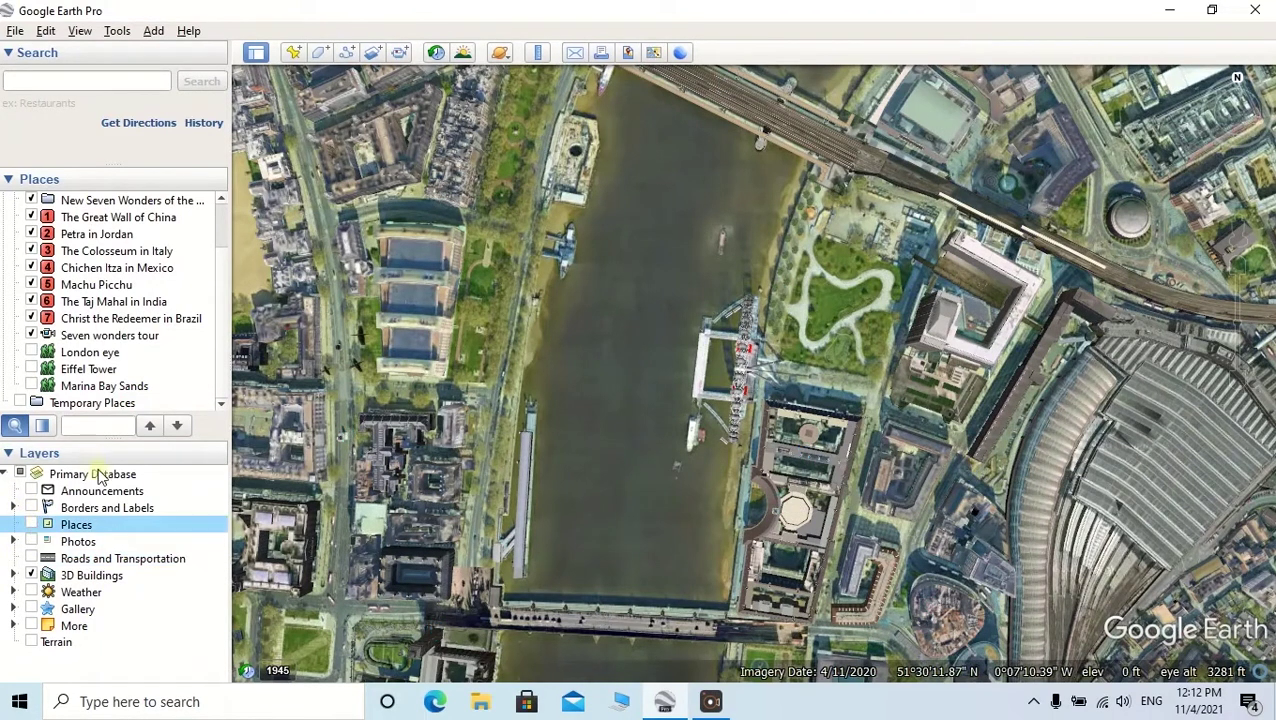
scroll(714, 418, up, 3)
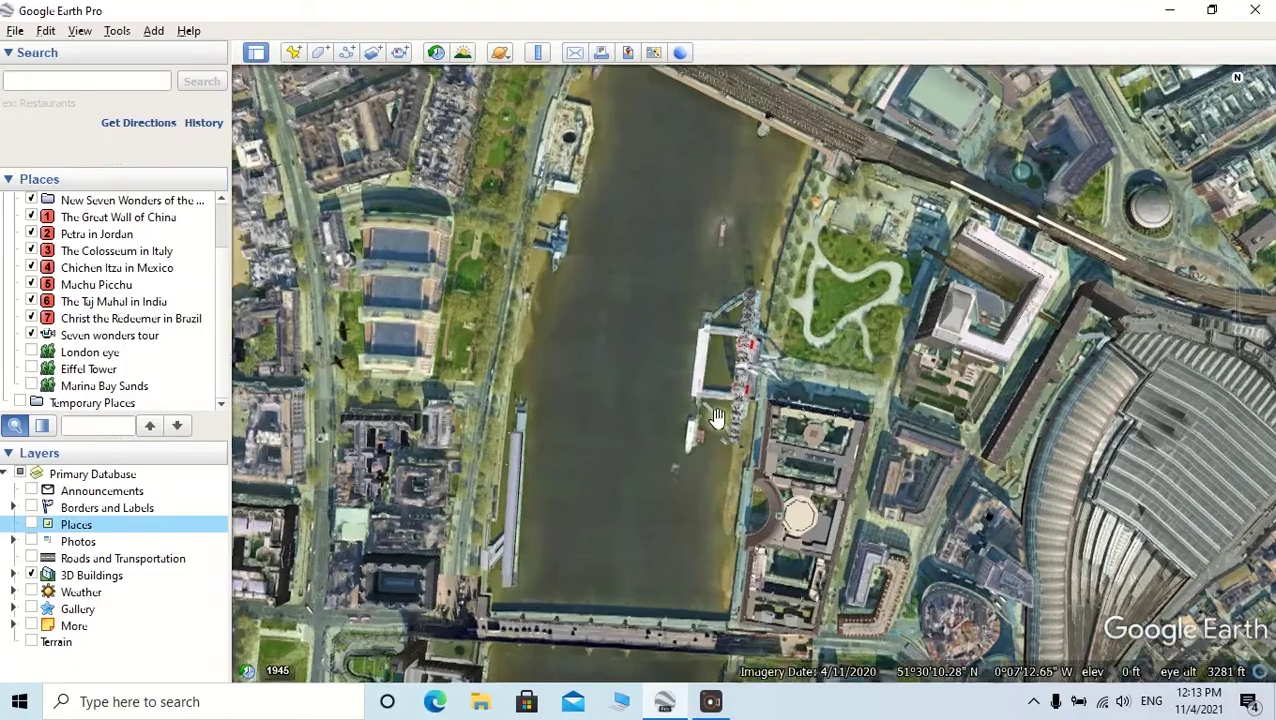
scroll(735, 415, down, 2)
scroll(700, 453, up, 2)
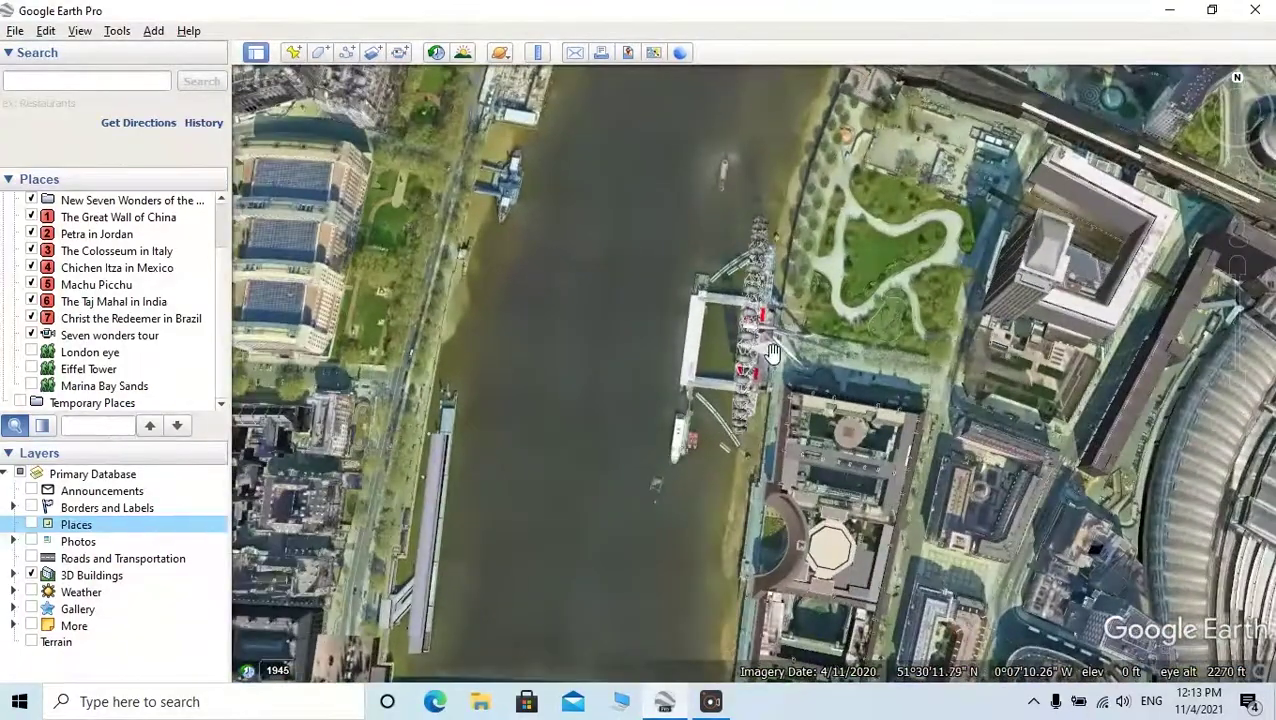
scroll(700, 453, up, 2)
- Rotate and zoom to an angled 3D view of the London Eye, then add a new placemark
mouse_move(1240, 85)
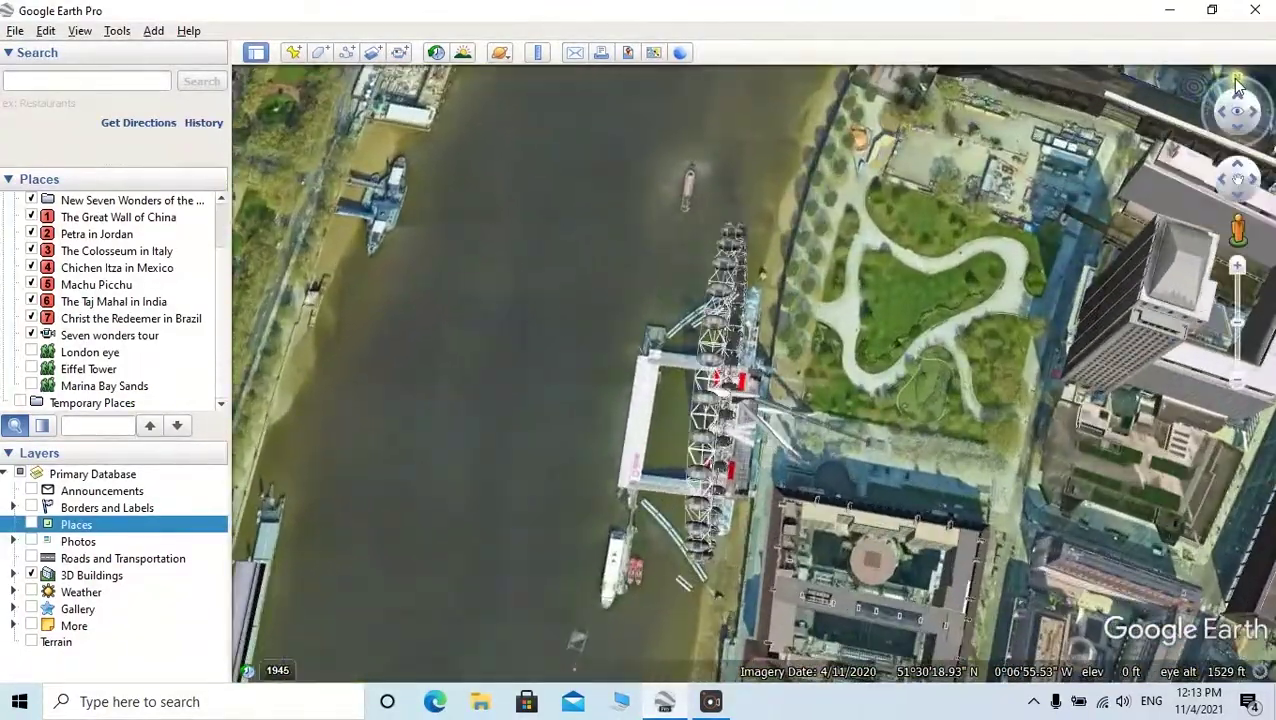
drag(1240, 85, 1060, 68)
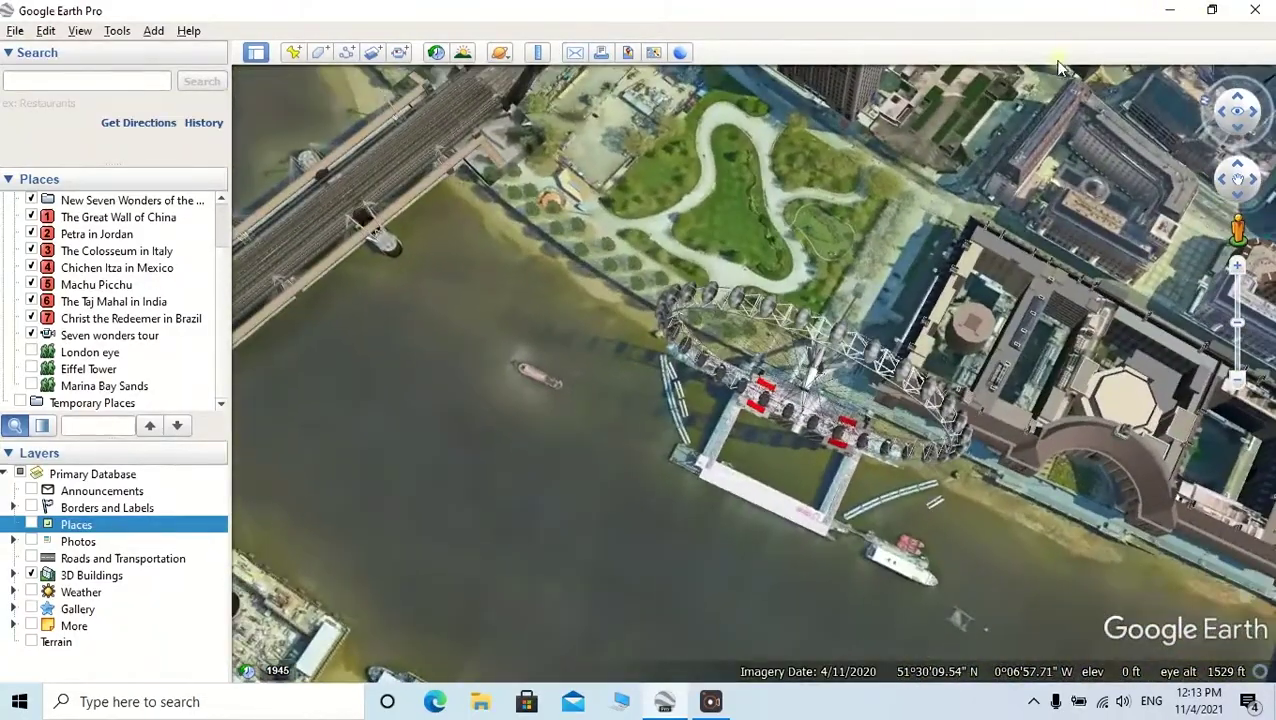
click(1238, 316)
drag(1238, 316, 1240, 300)
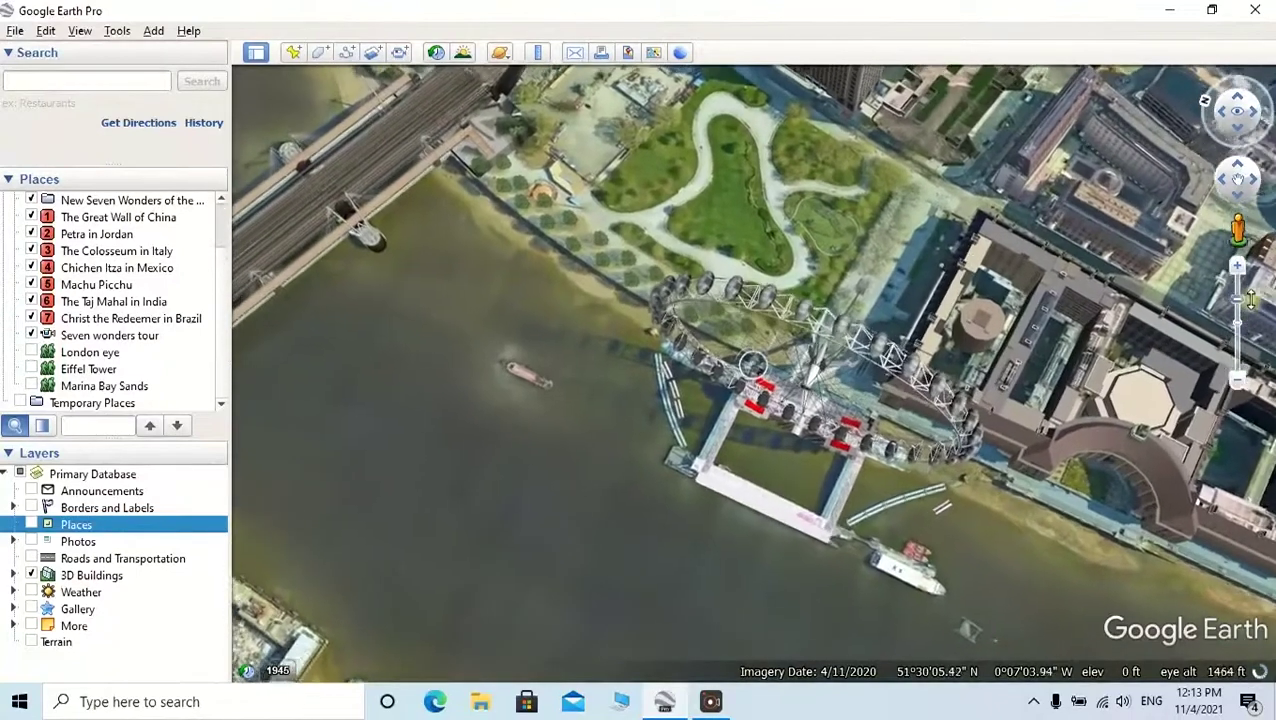
scroll(730, 505, up, 2)
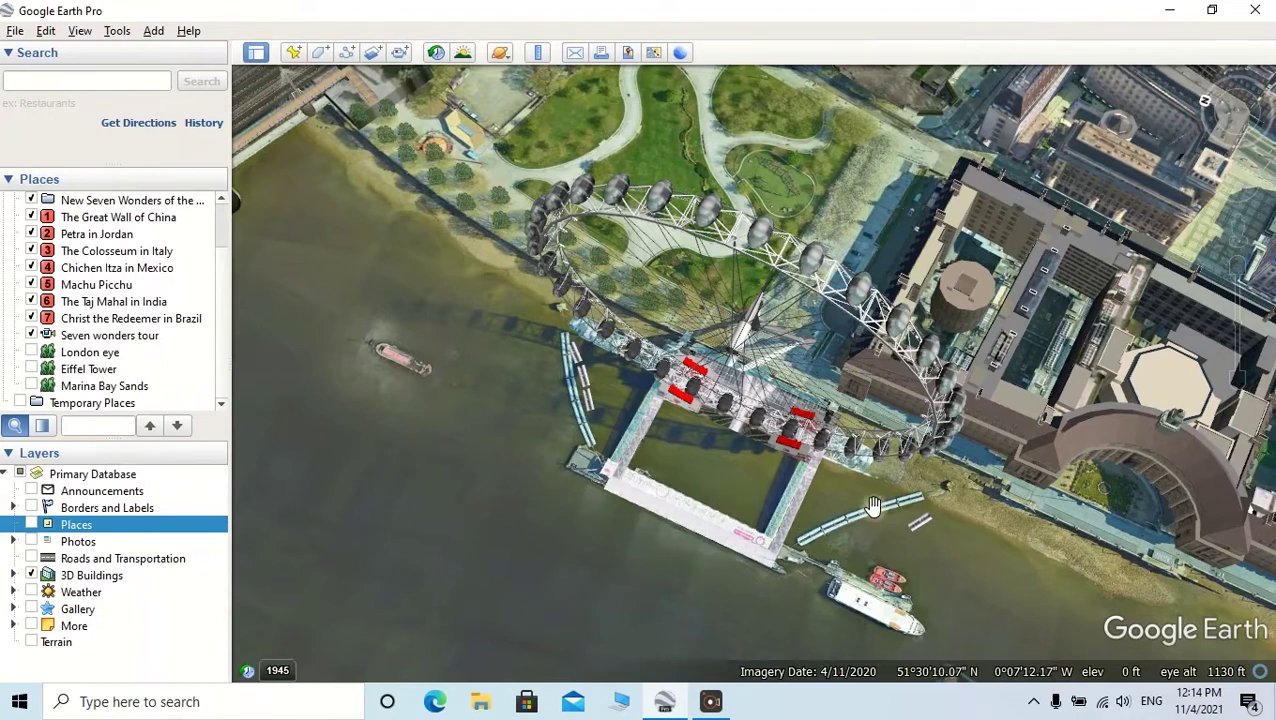
click(293, 54)
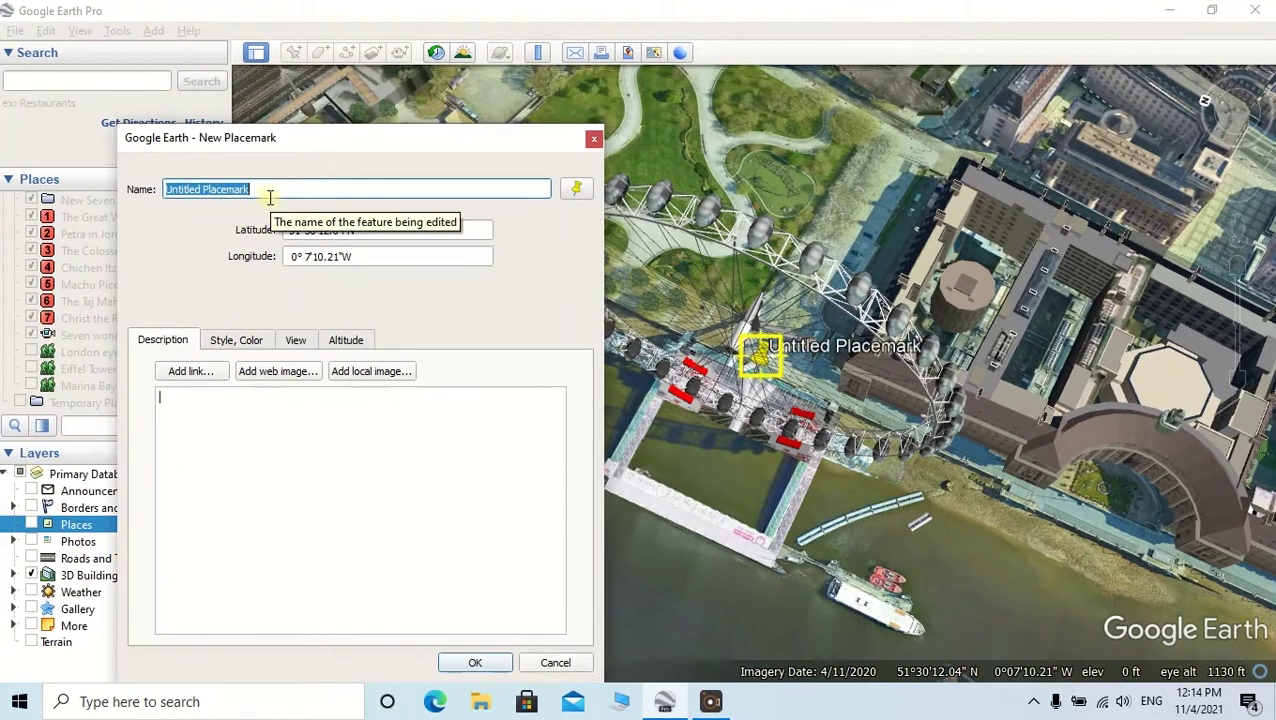
- Name the placemark 'london eye', move its pin onto the riverside pier, and save it
text(londo)
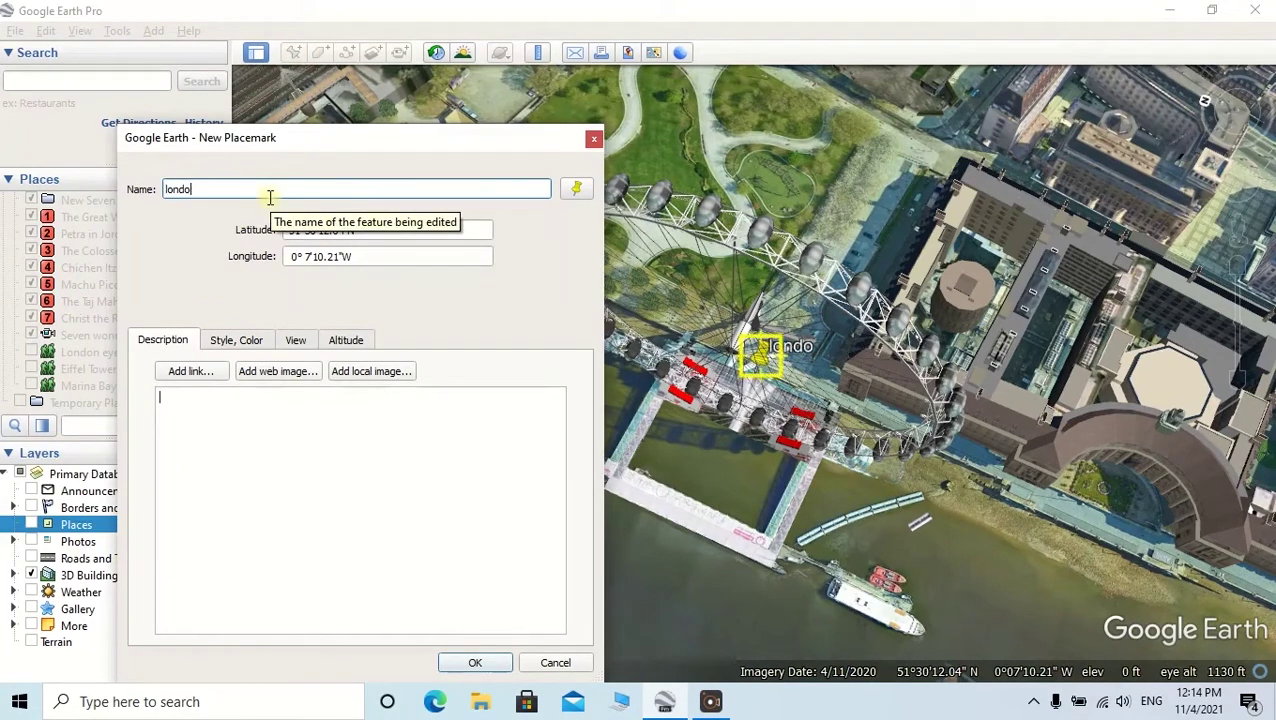
text(n eye)
click(577, 190)
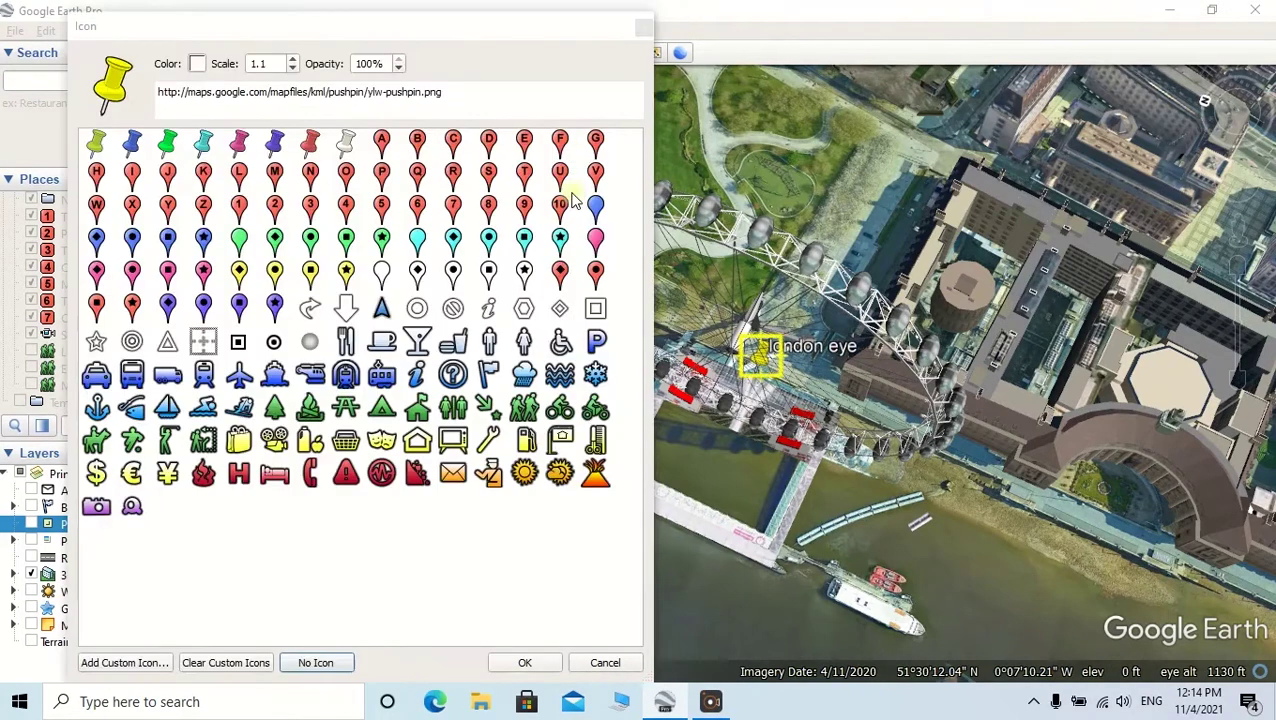
click(242, 260)
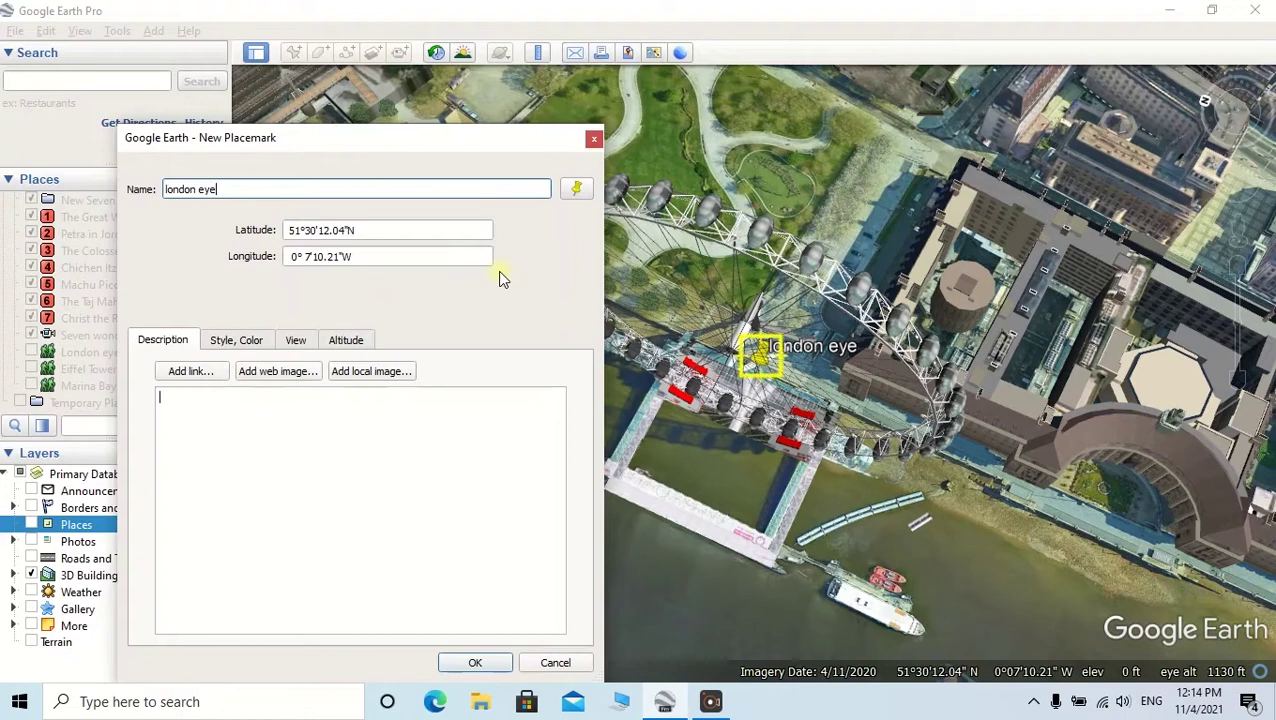
drag(760, 365, 660, 595)
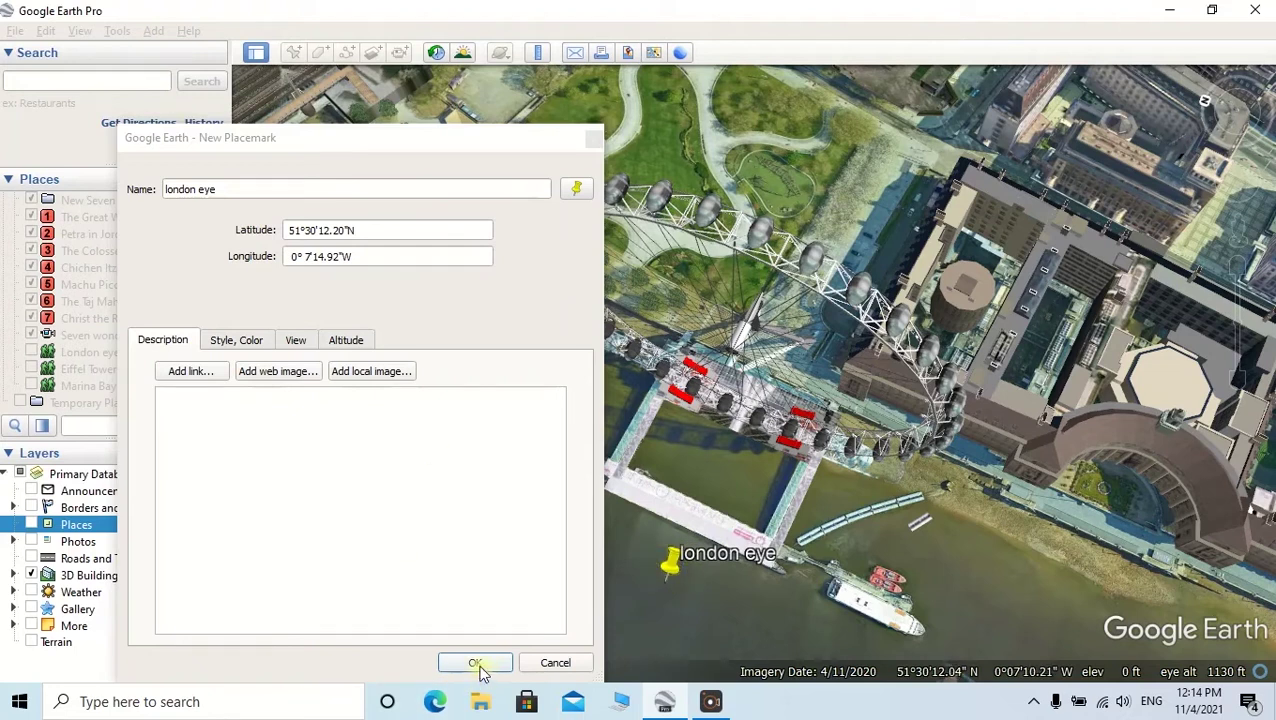
click(476, 664)
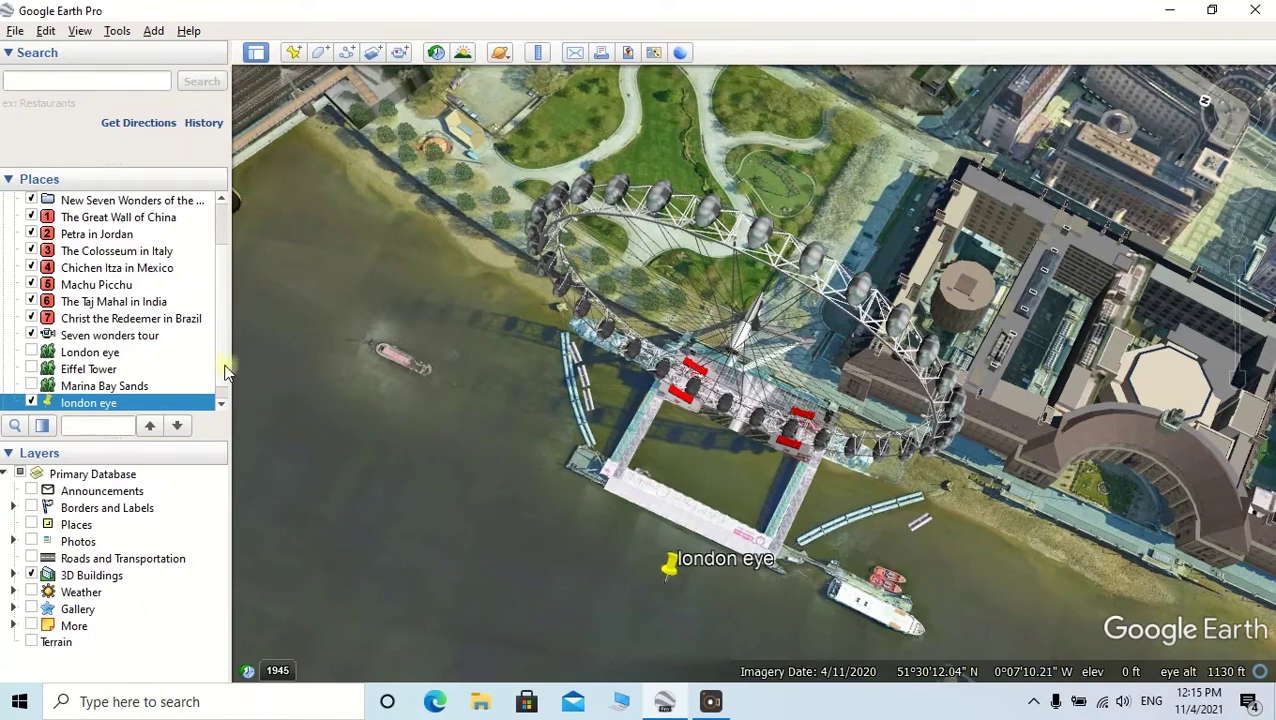
click(12, 81)
- Search for 'Eiffel Tower, Paris, France', close the result, then zoom and rotate close to the tower
text(liff)
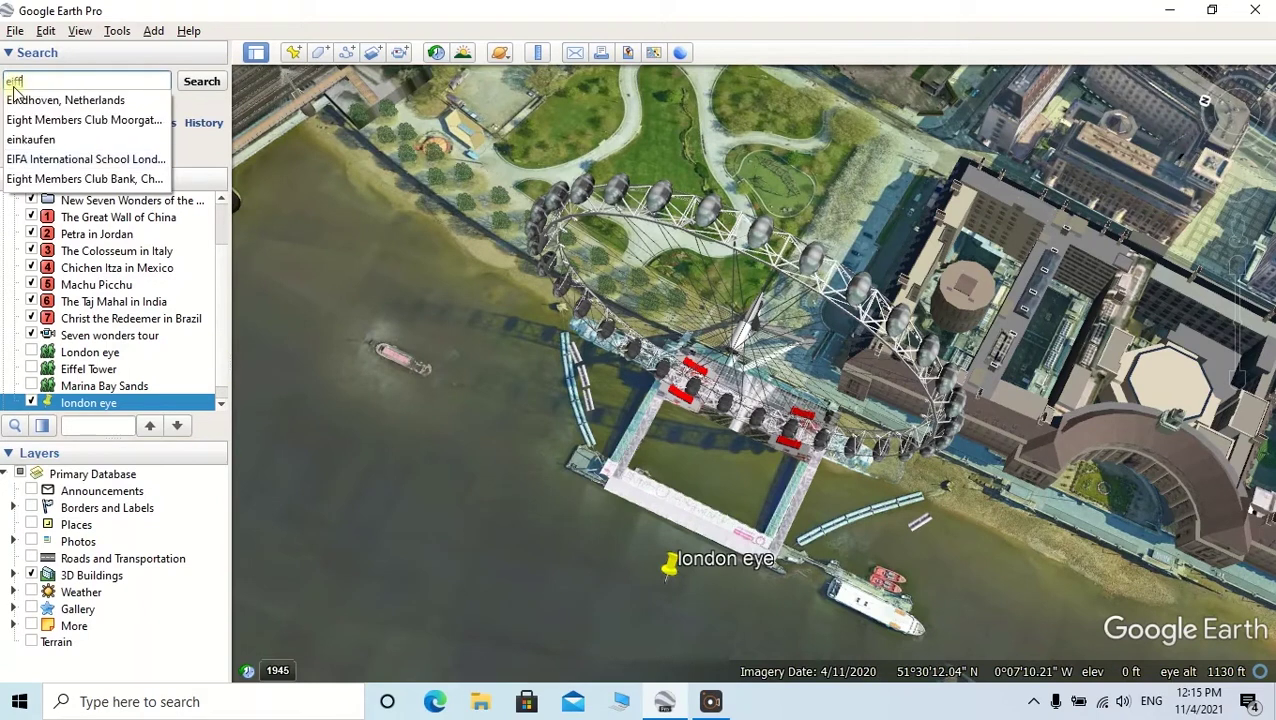
click(70, 100)
click(201, 83)
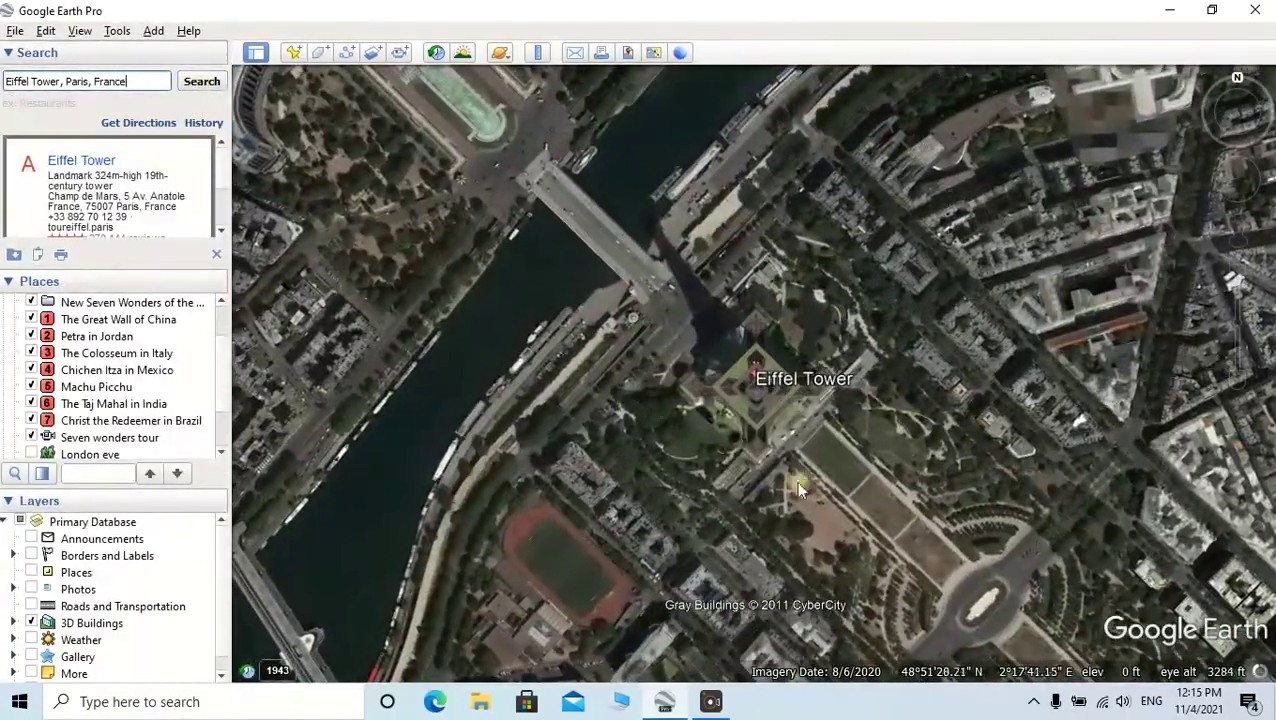
click(216, 254)
drag(975, 527, 876, 547)
scroll(876, 547, up, 5)
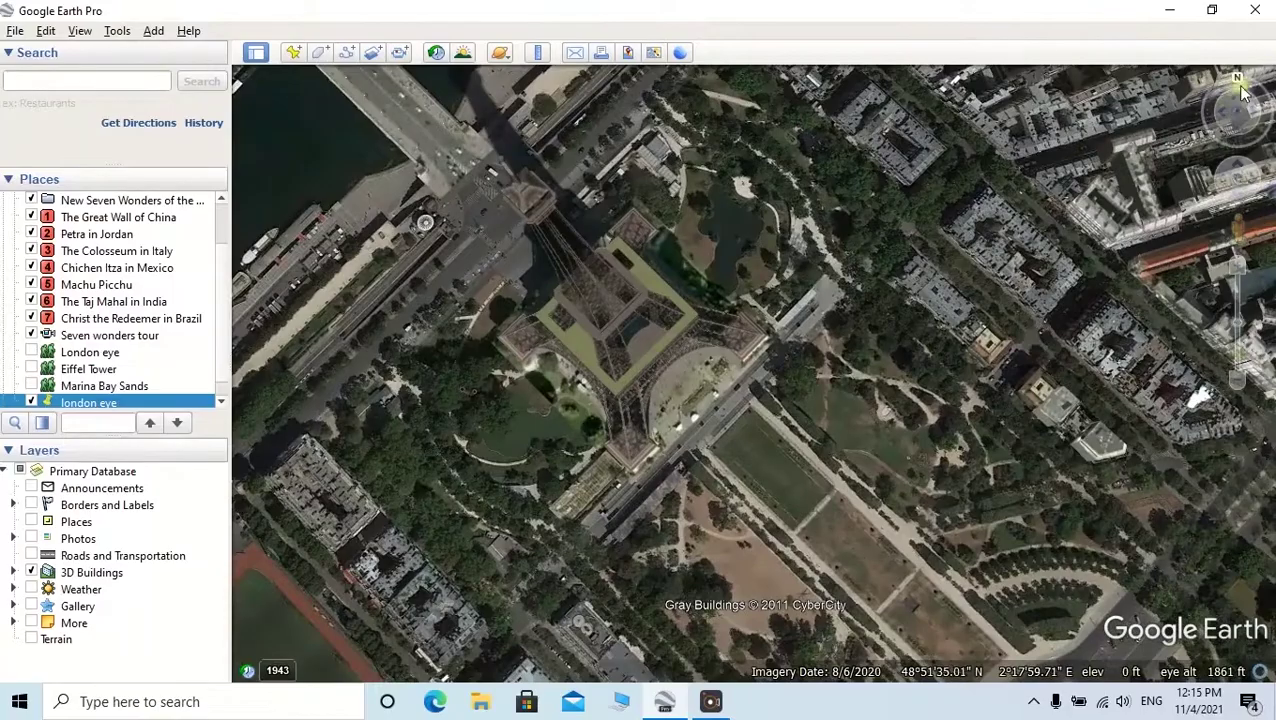
drag(1245, 84, 1266, 92)
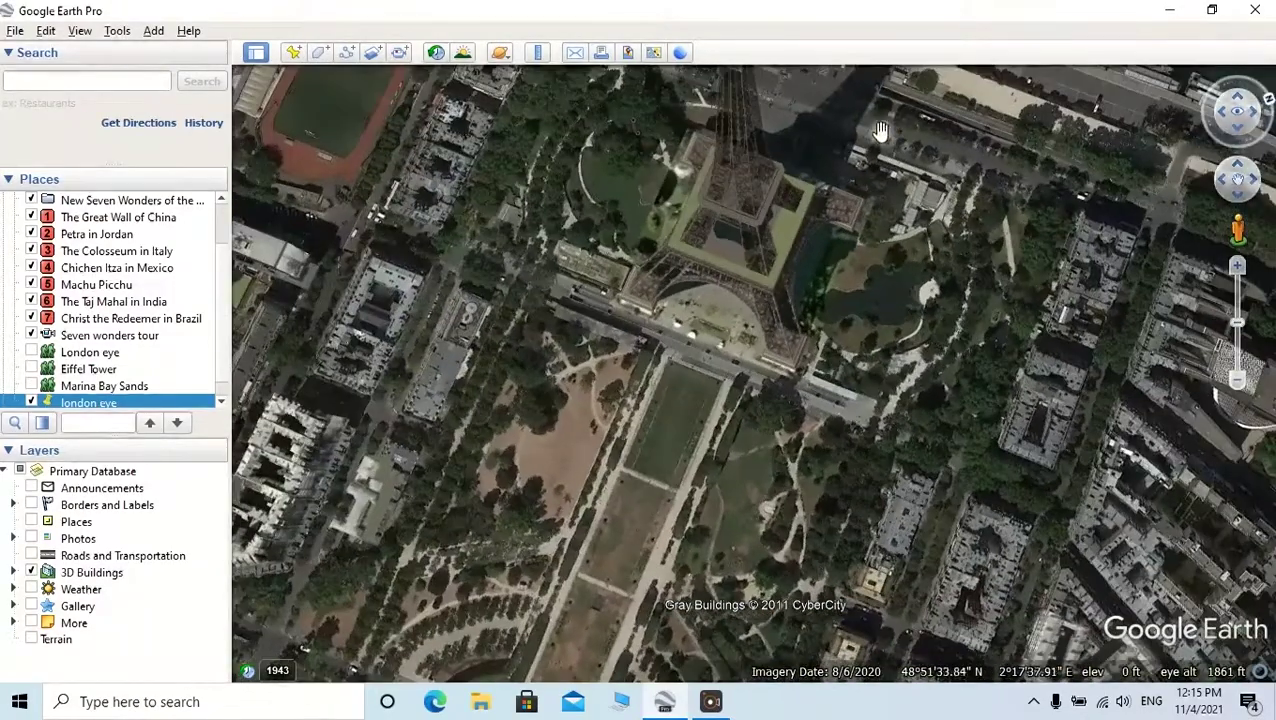
drag(879, 131, 675, 422)
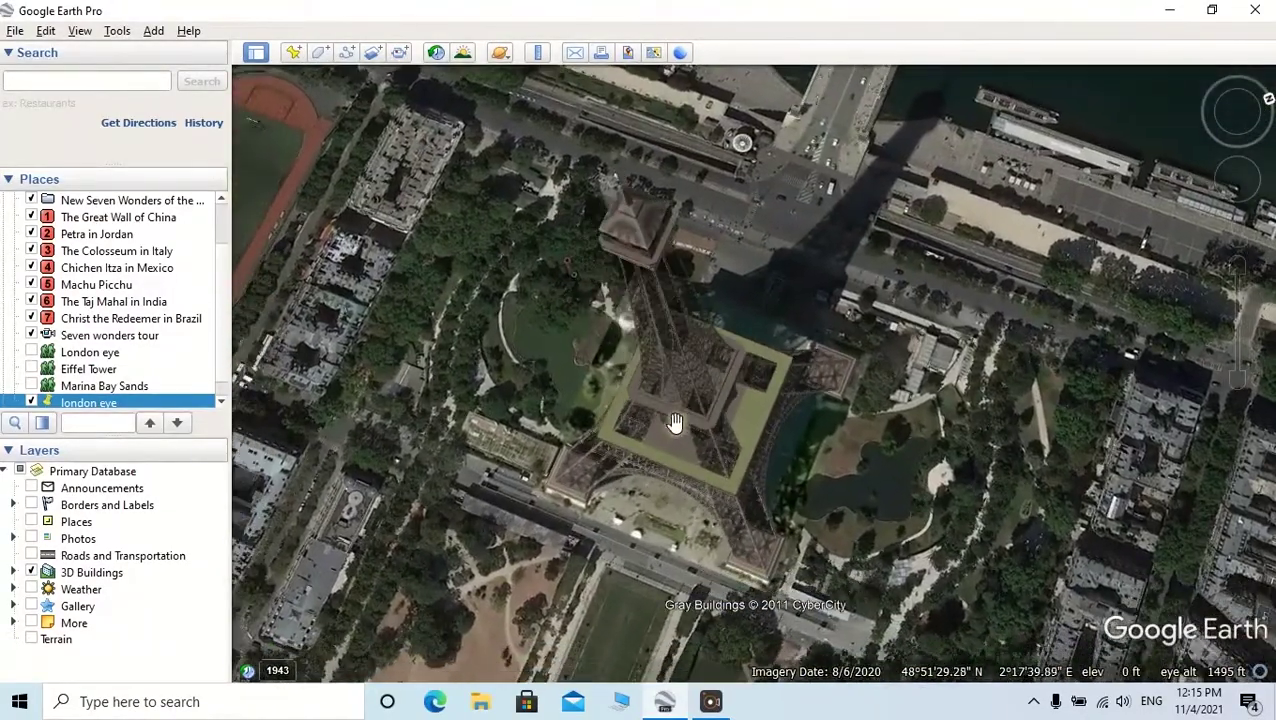
- Add a placemark named 'eiffel tower' at the base of the Eiffel Tower
click(292, 58)
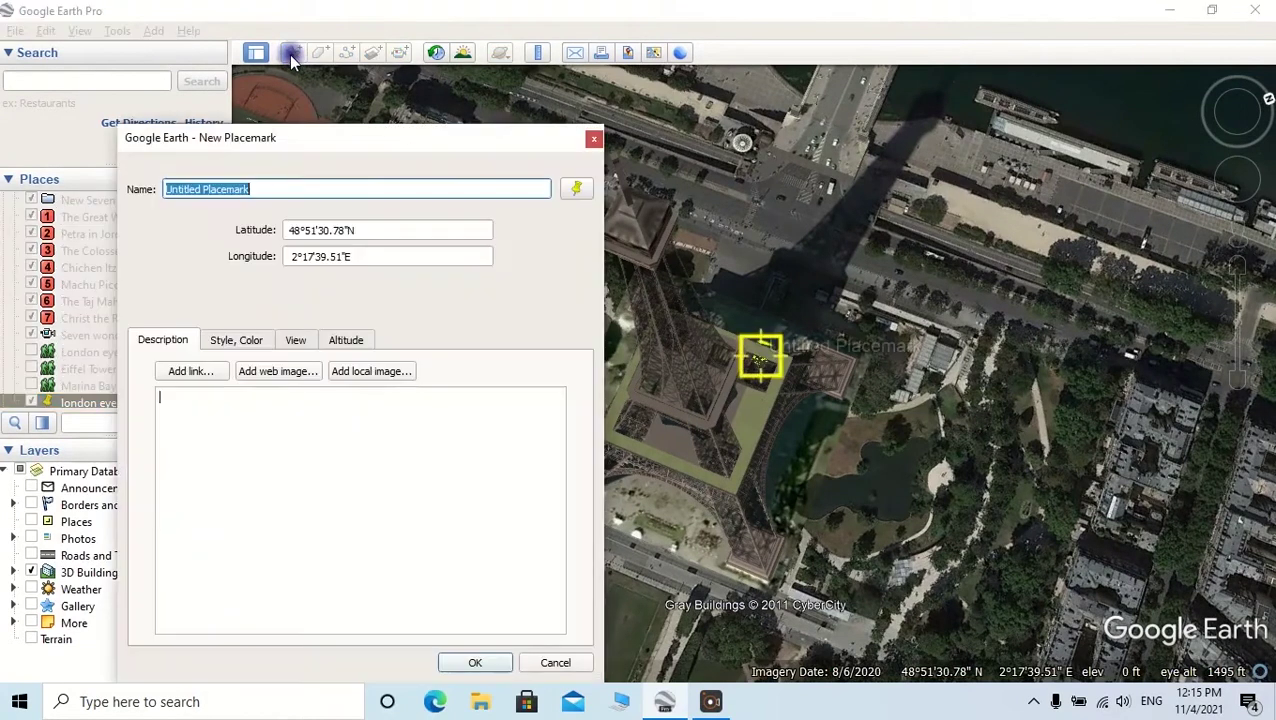
drag(758, 356, 656, 555)
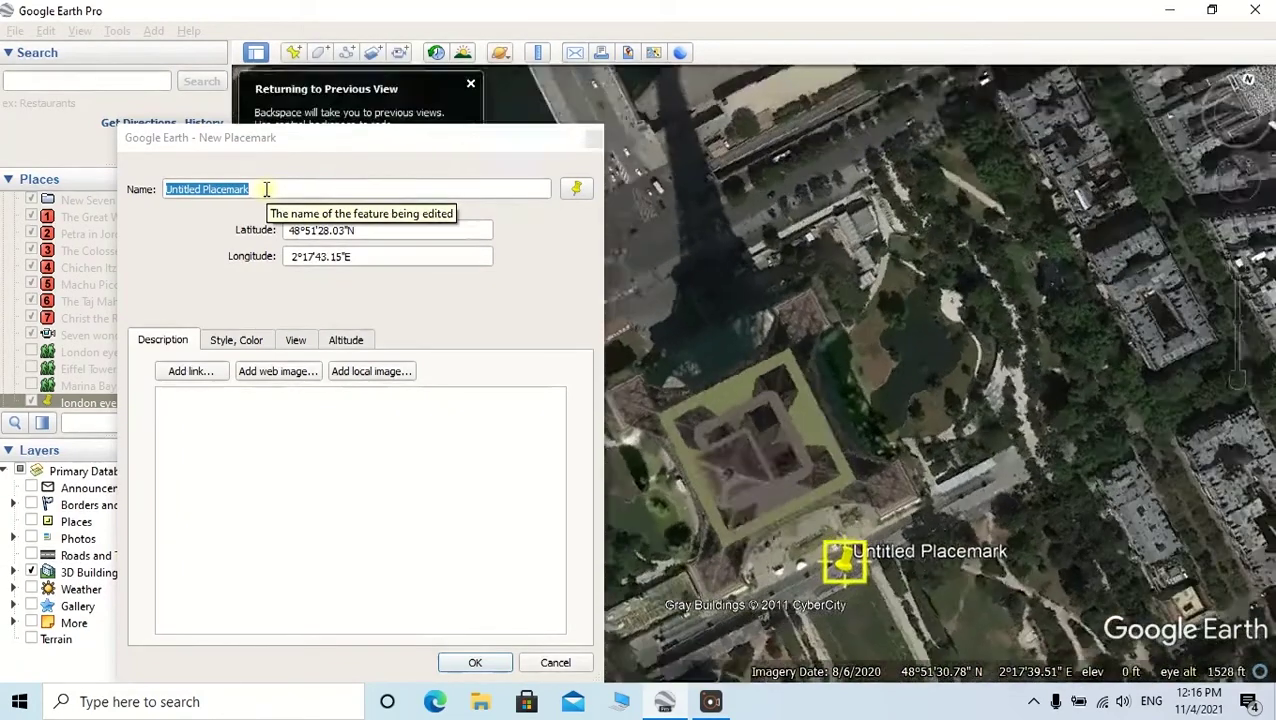
text(eif)
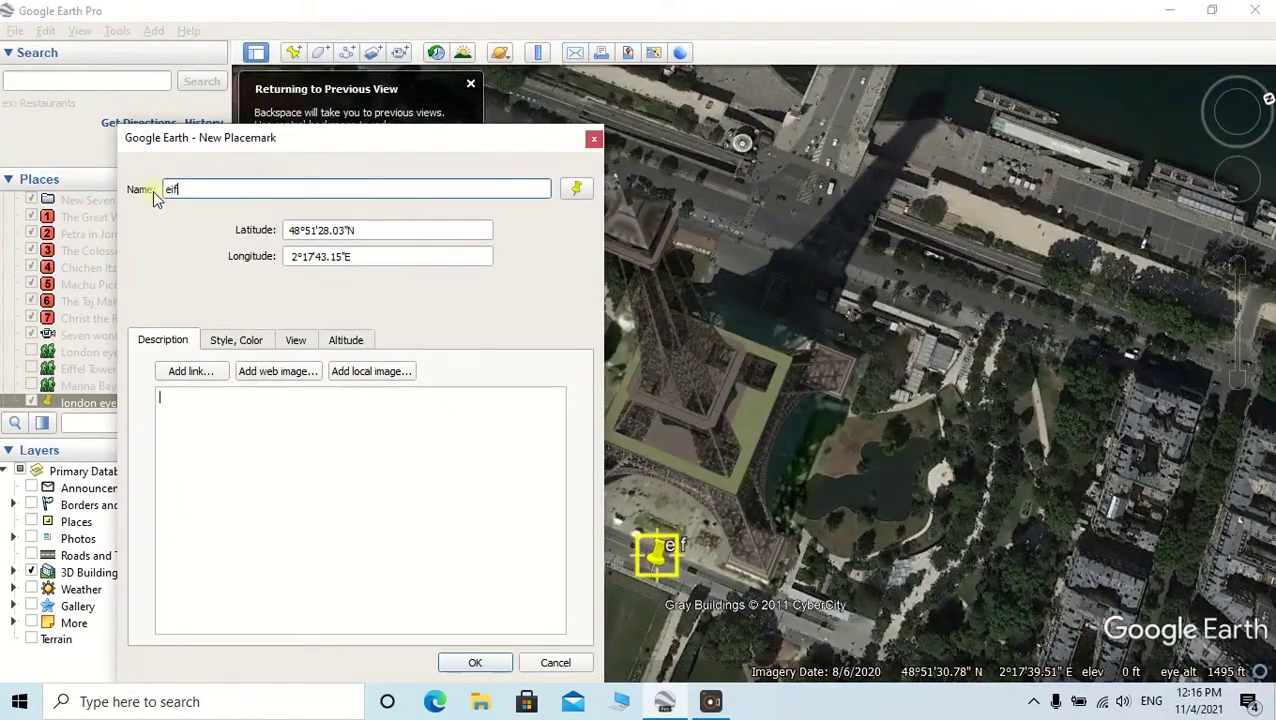
text(fe)
key(Tab)
text(l tower)
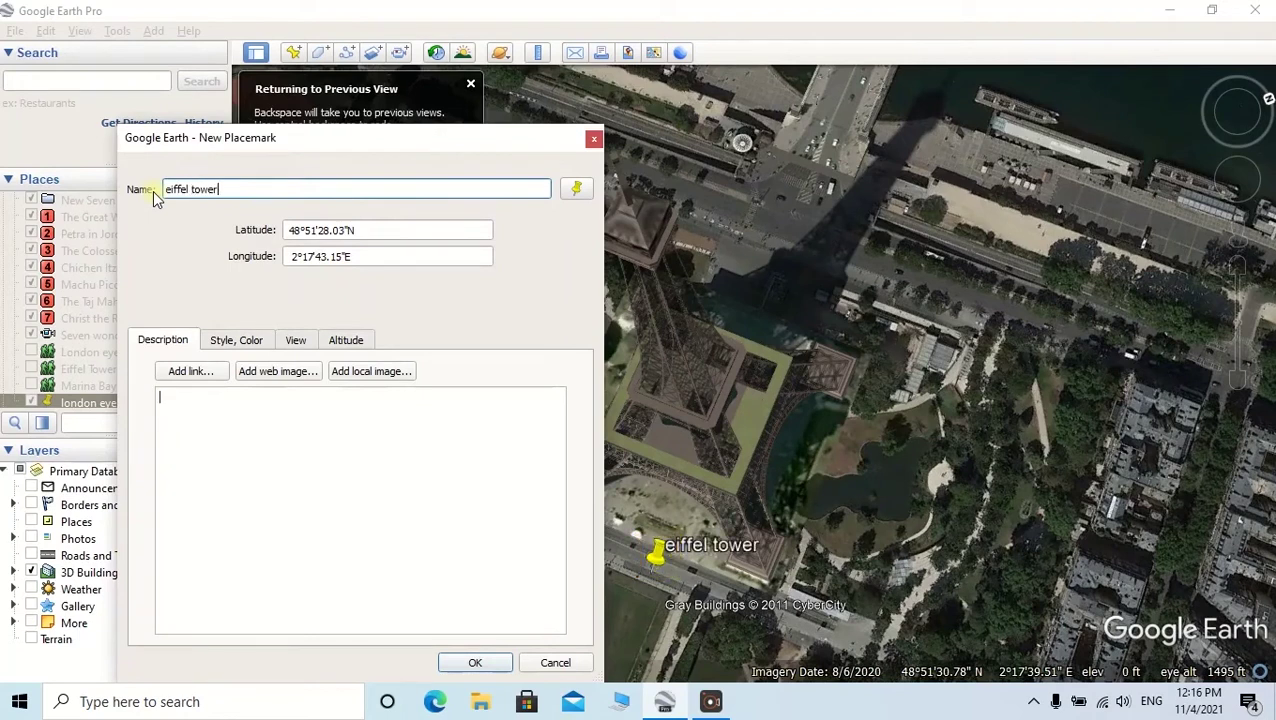
key(Return)
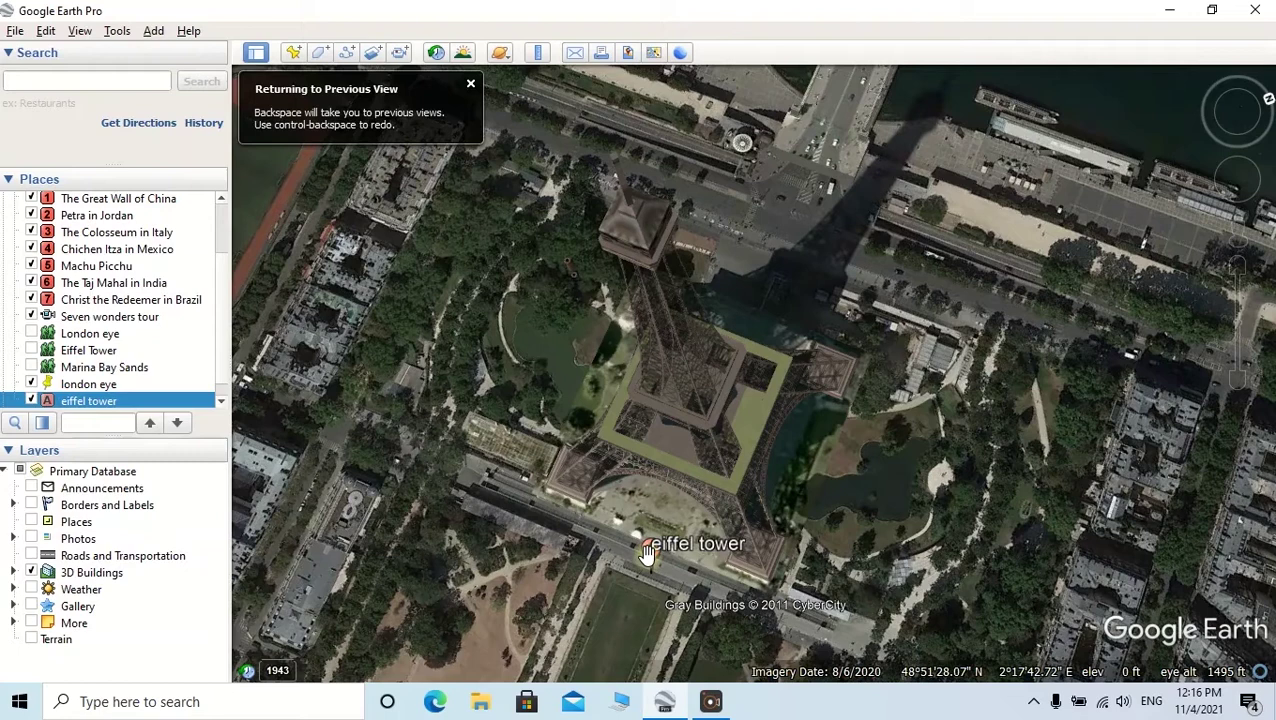
- Search for 'Marina Bay, Singapore', clear the results, and tick the Marina Bay Sands placemark in Places
drag(803, 468, 760, 558)
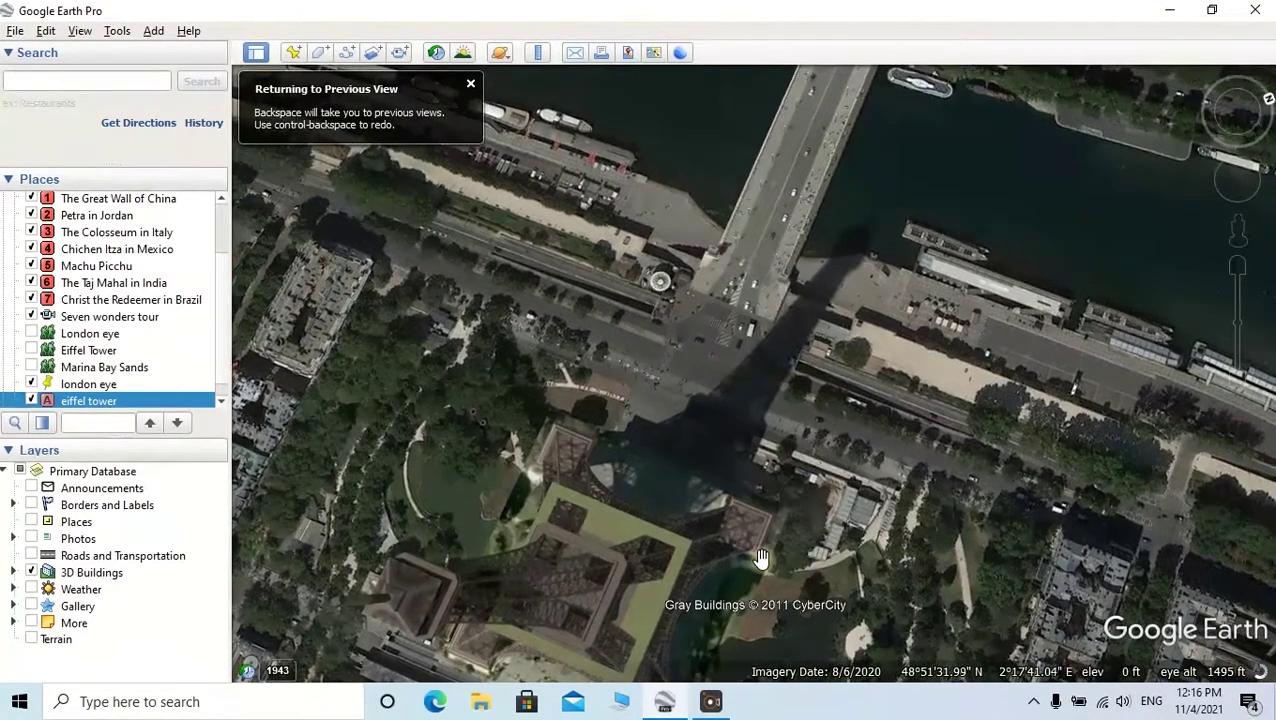
click(470, 83)
click(18, 81)
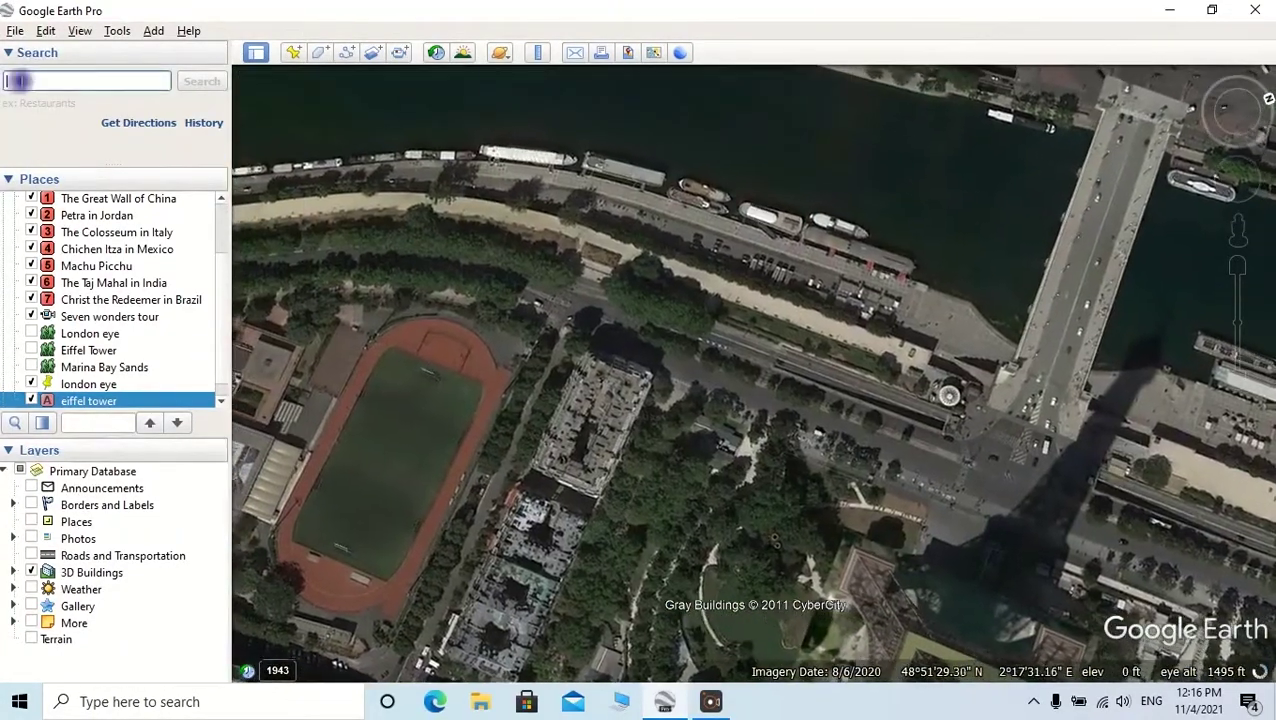
text(marina)
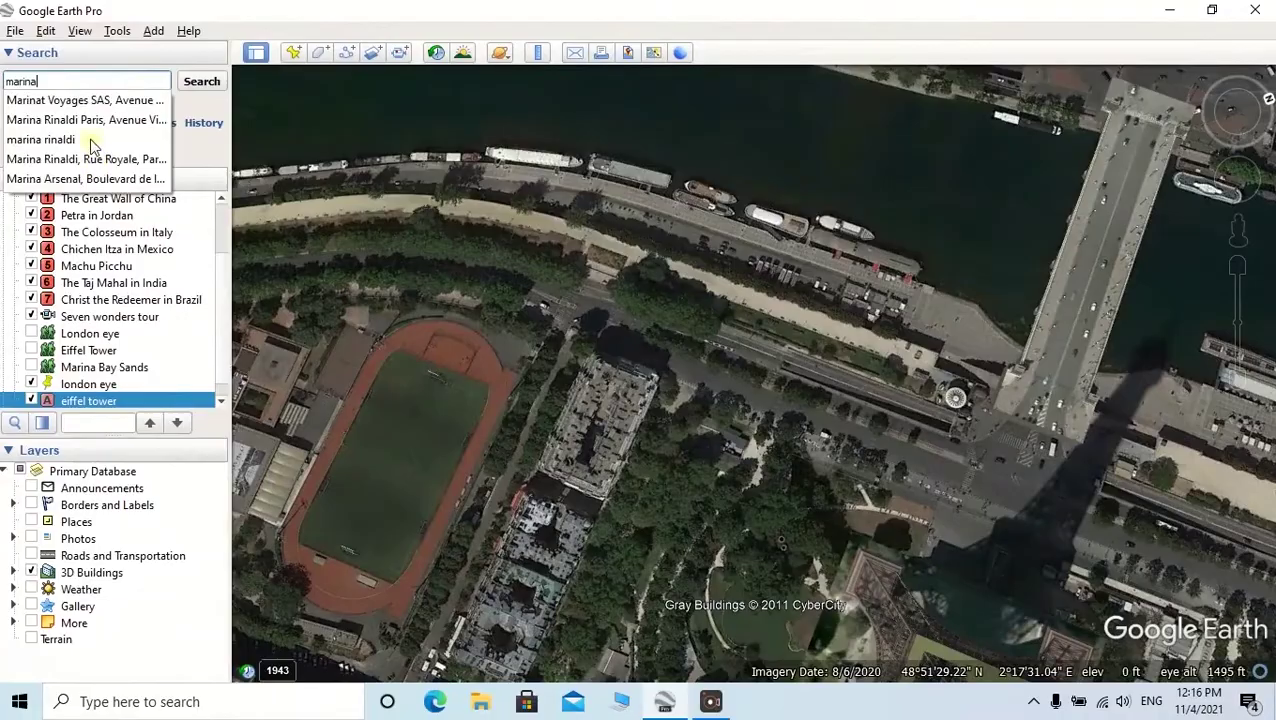
text( ba)
click(62, 120)
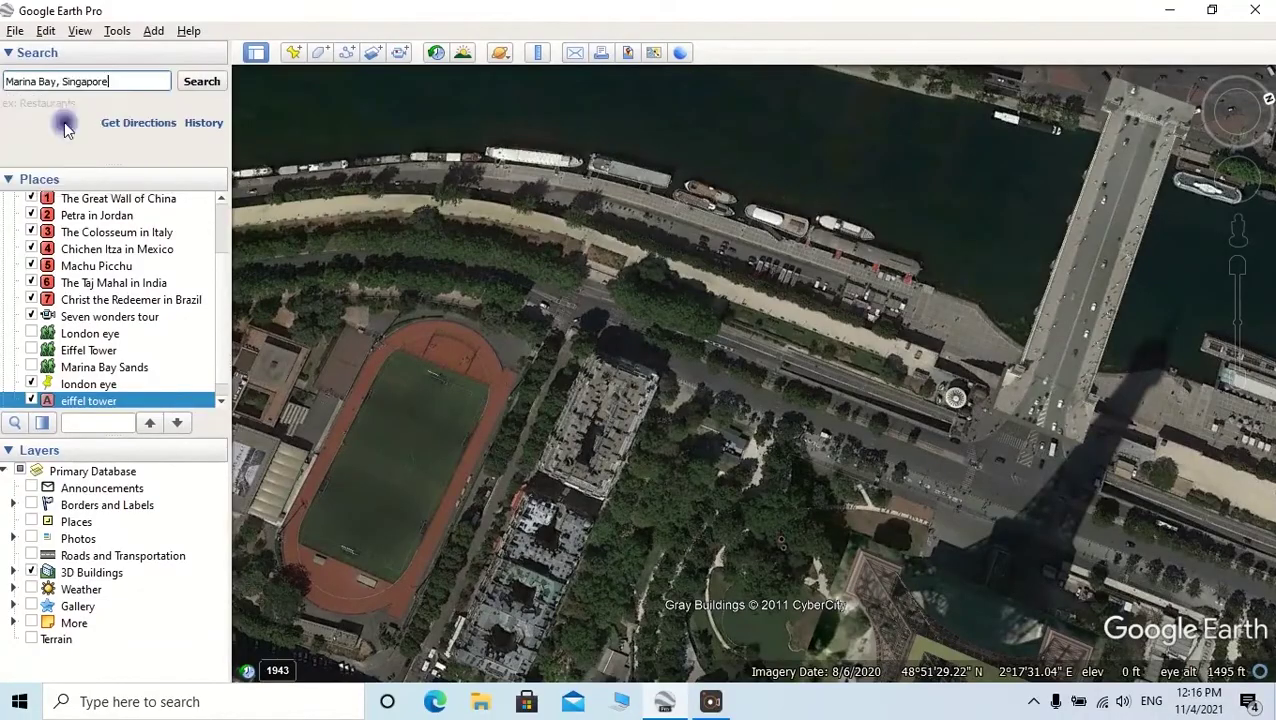
click(197, 84)
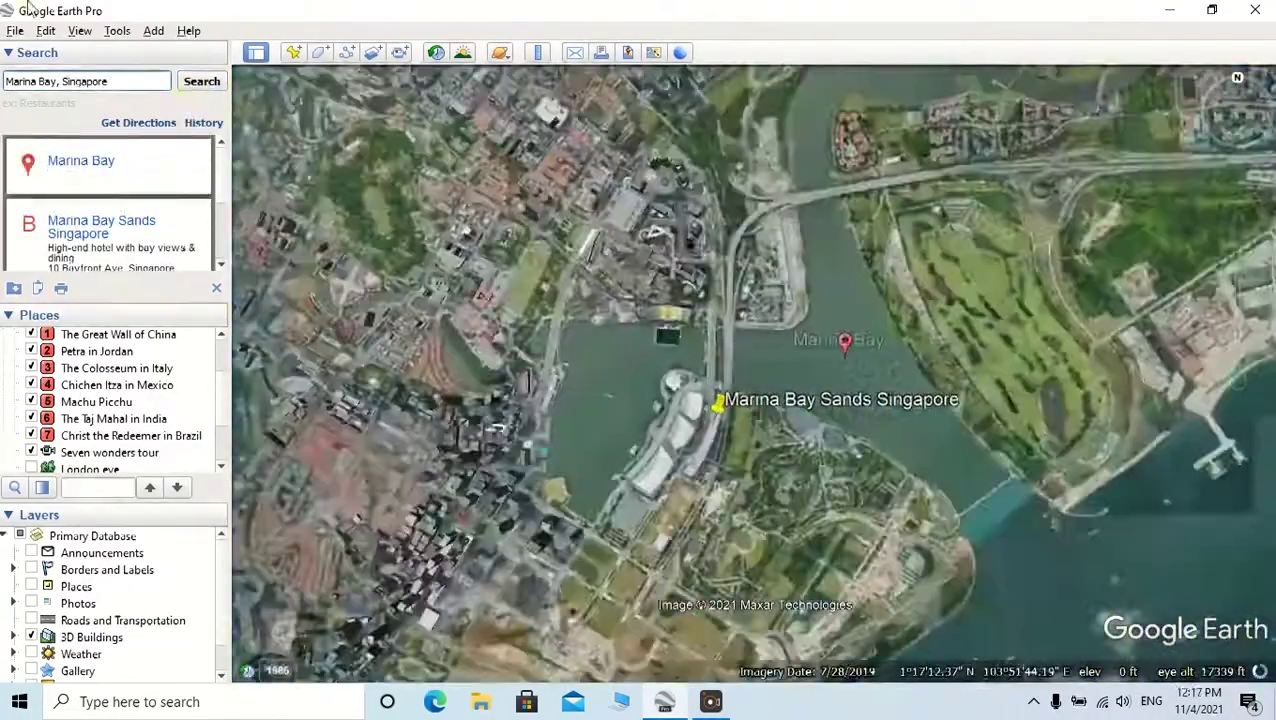
click(216, 288)
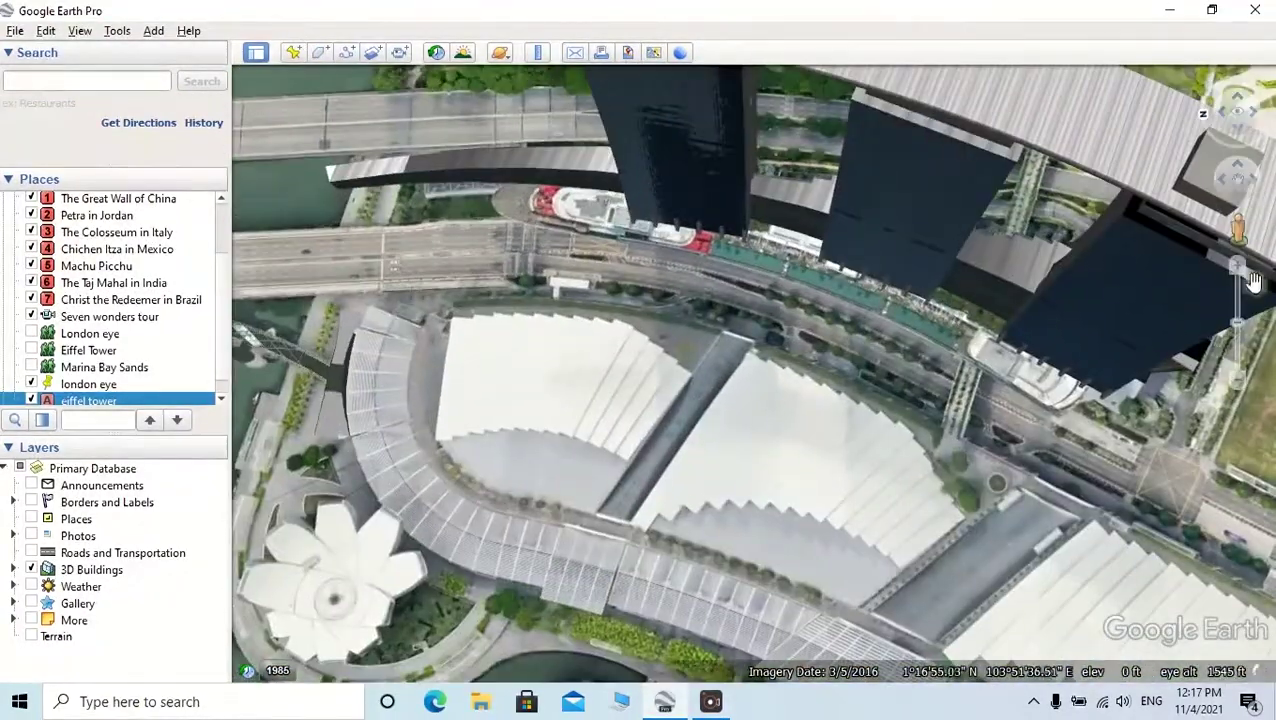
scroll(805, 468, down, 3)
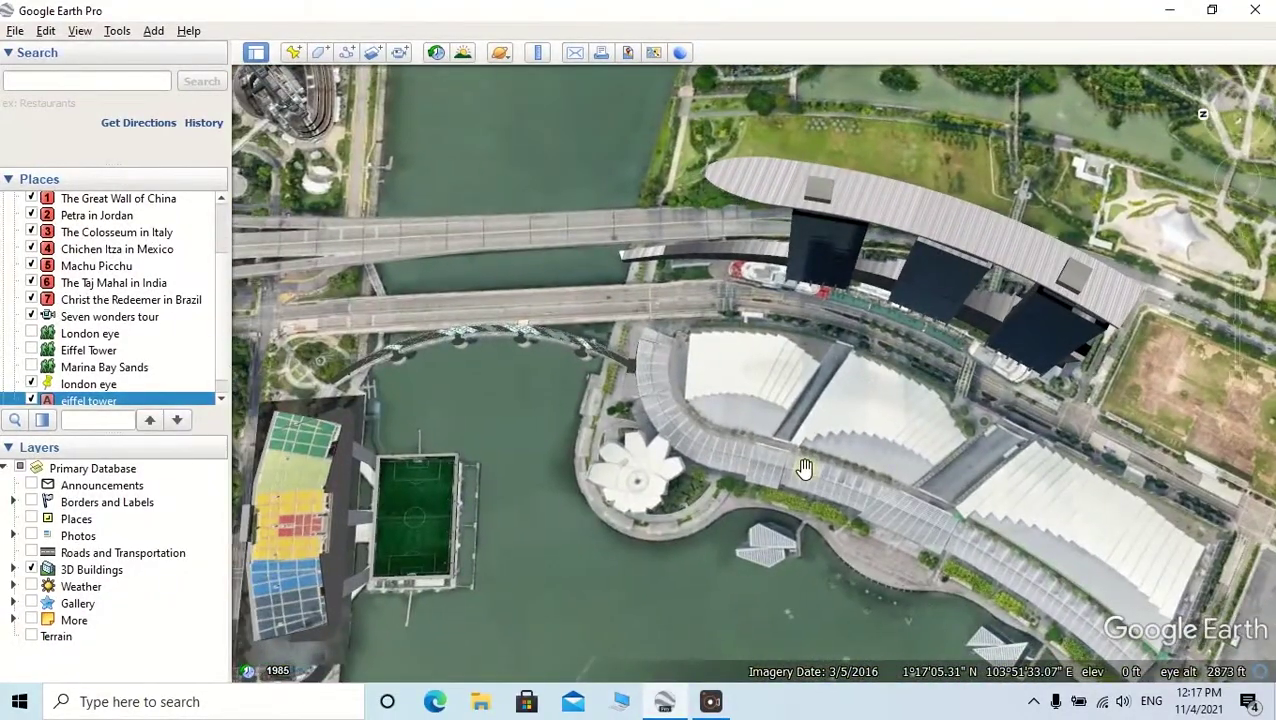
click(31, 367)
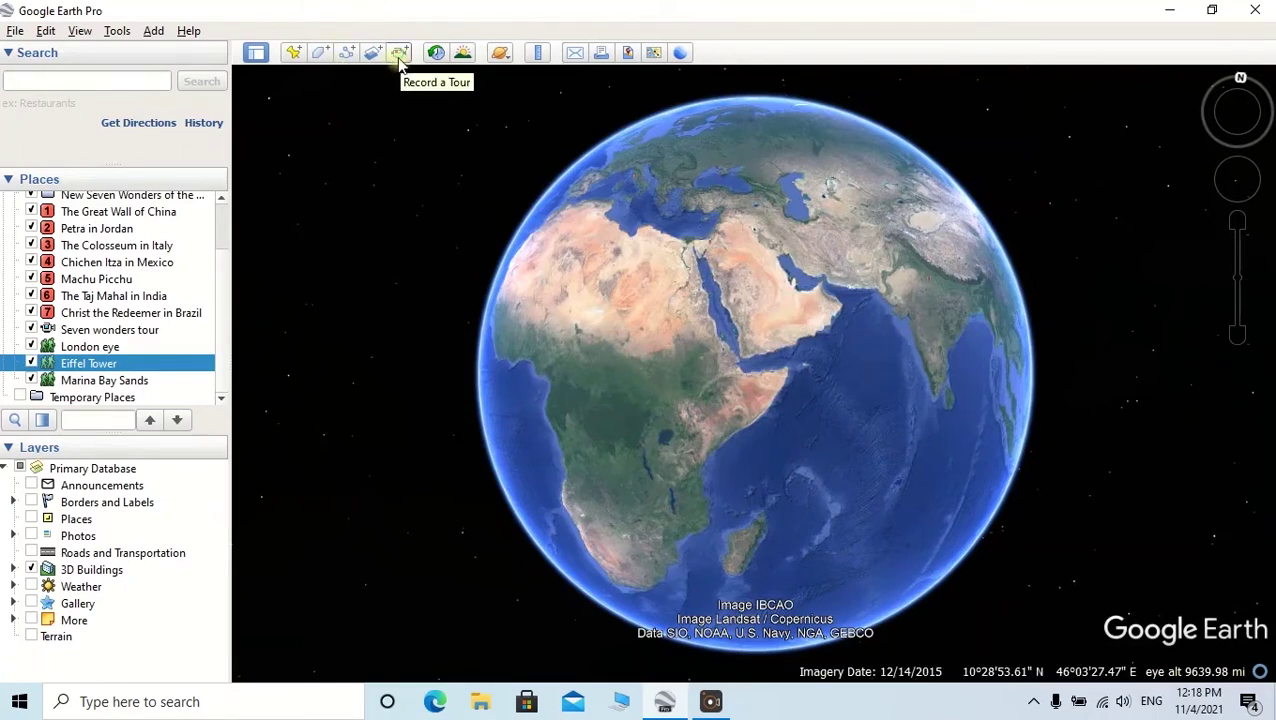
- Bring up the Record a Tour controls and start recording
click(398, 54)
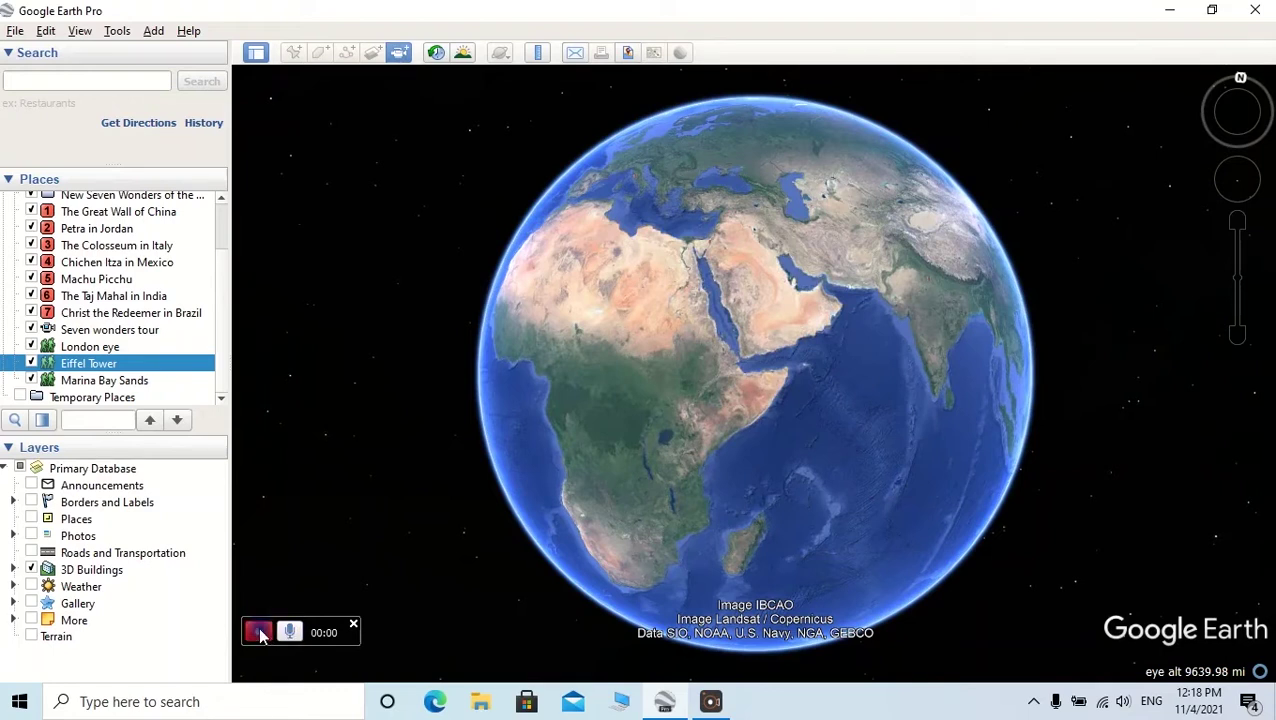
click(258, 632)
- While recording, fly to the London eye, Eiffel Tower, then Marina Bay Sands placemarks, then stop recording
double_click(95, 348)
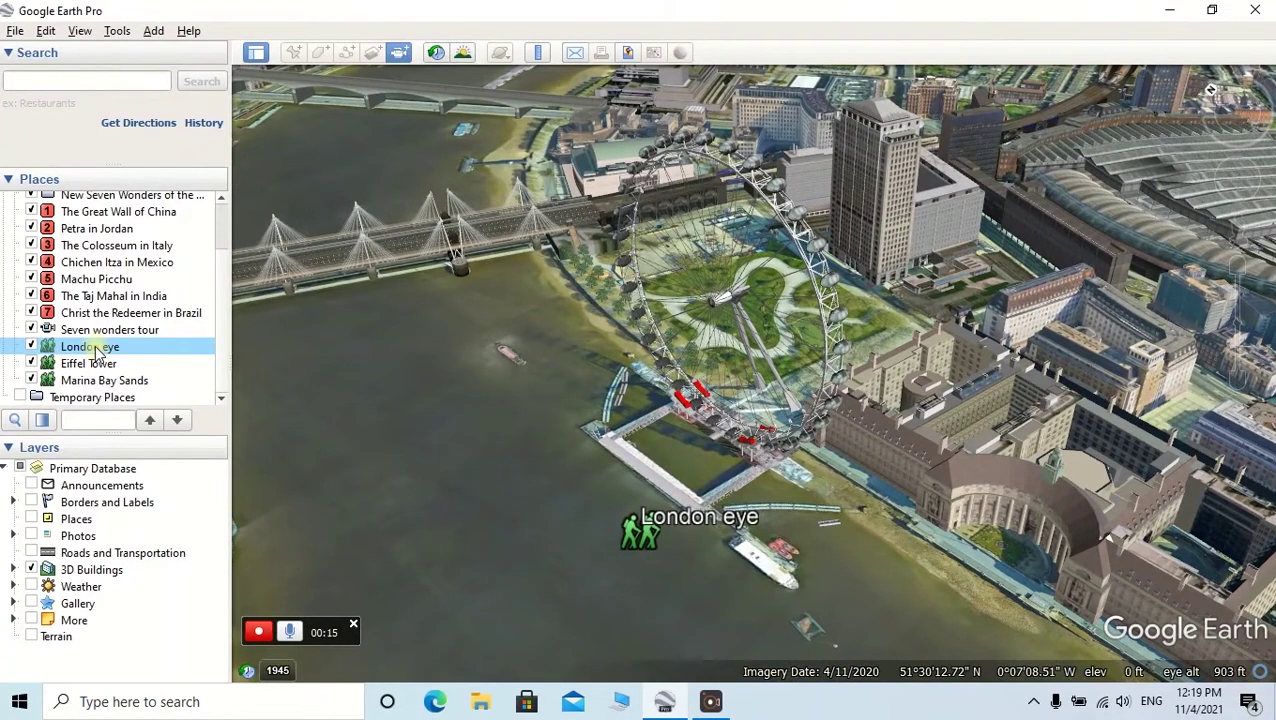
click(110, 366)
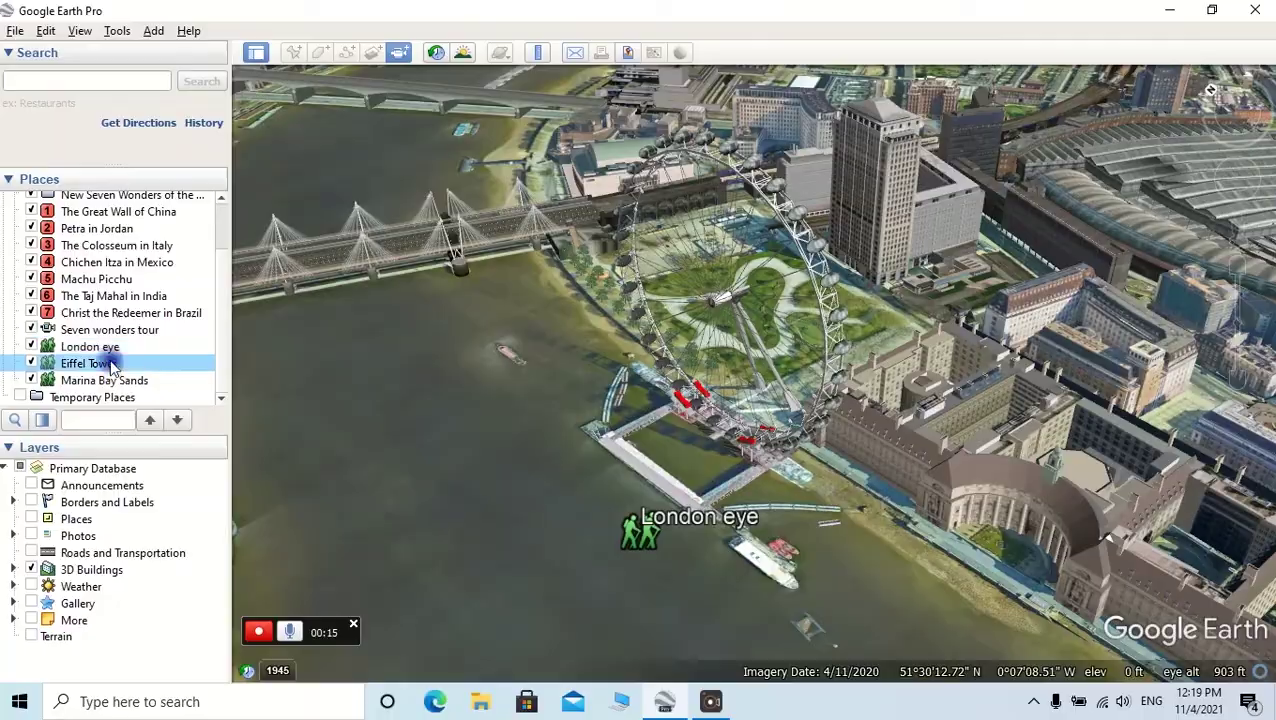
double_click(110, 366)
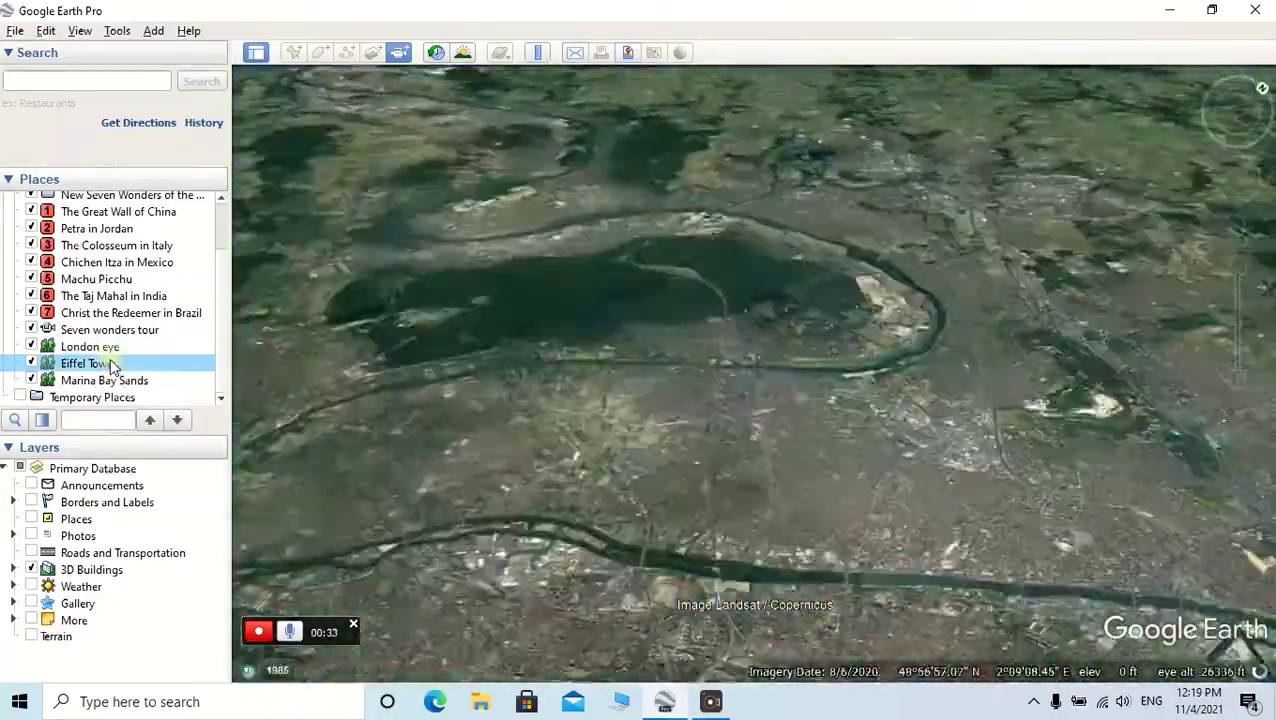
double_click(110, 386)
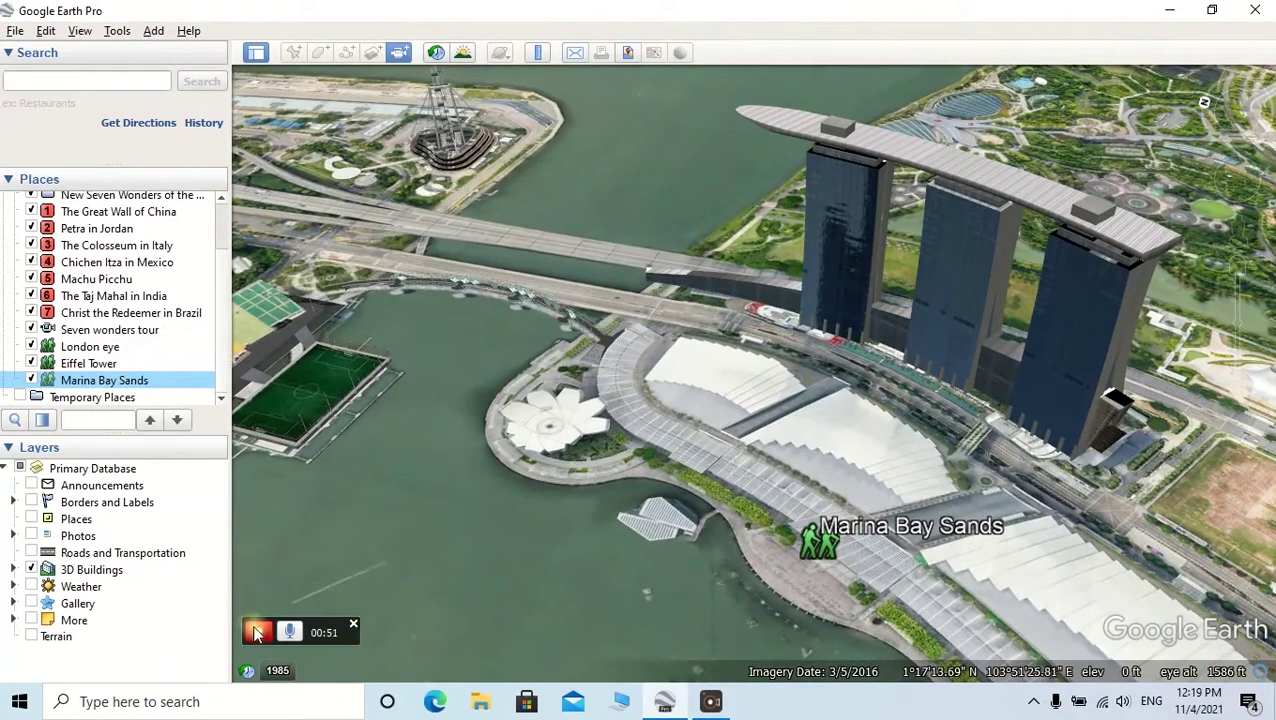
click(257, 632)
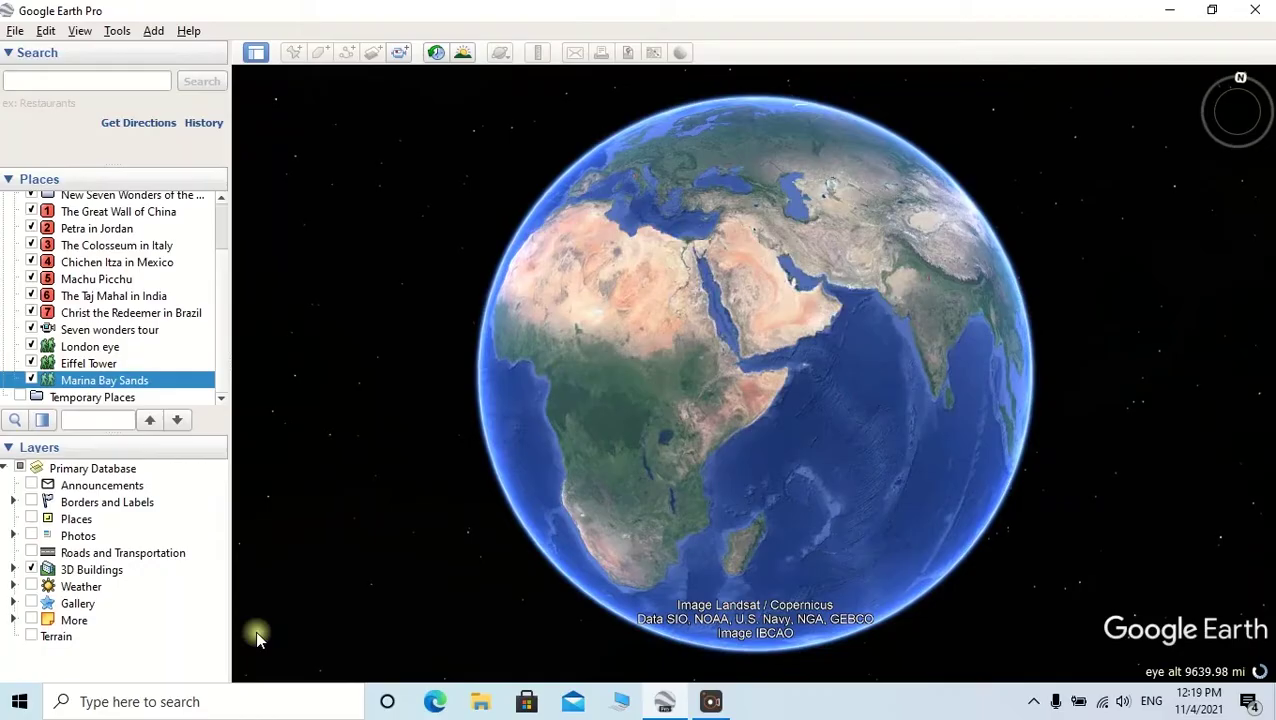
- Let the 48-second tour play back until it finishes at Marina Bay Sands
mouse_move(255, 630)
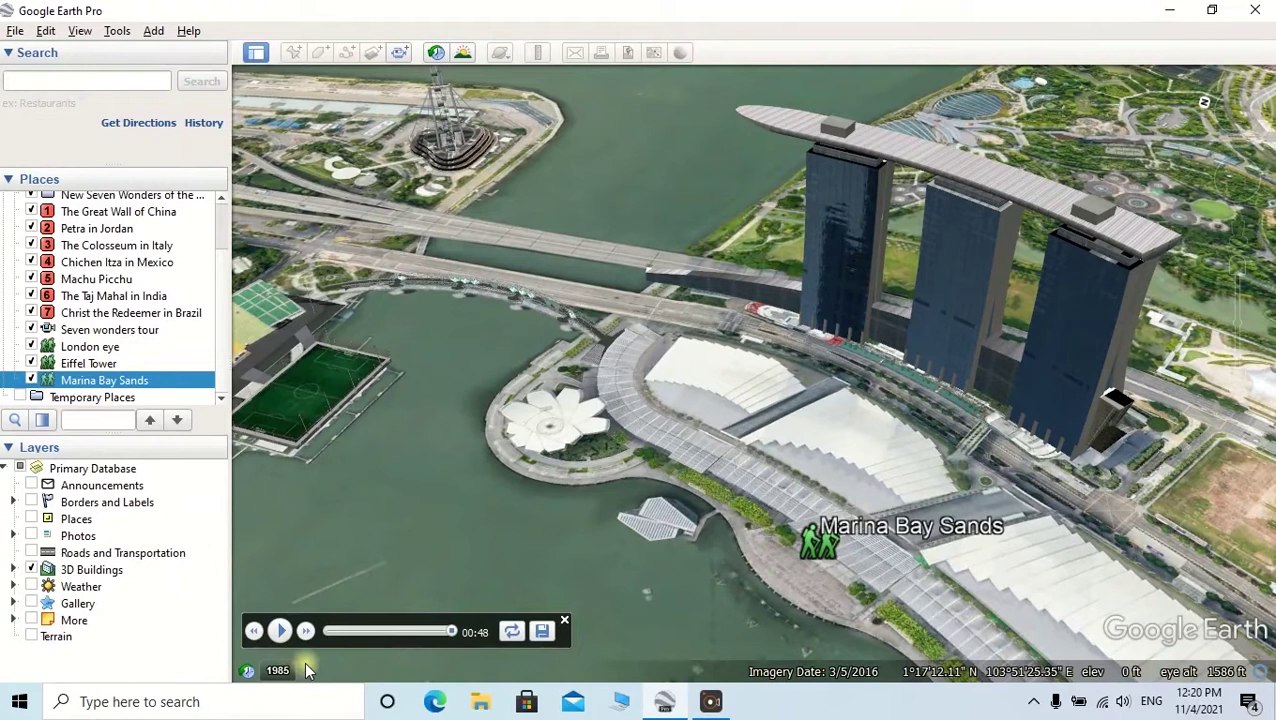
- Save the recorded tour to Places with the name 'tour'
click(541, 633)
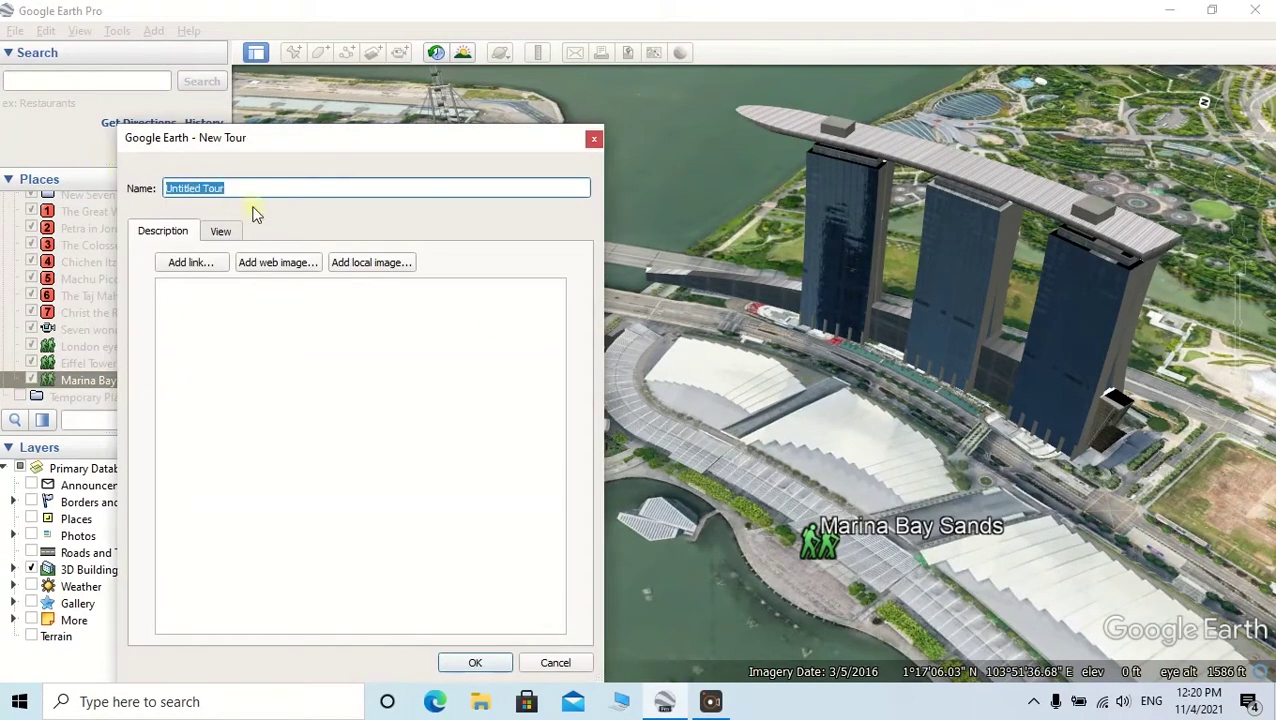
text(tour)
click(470, 663)
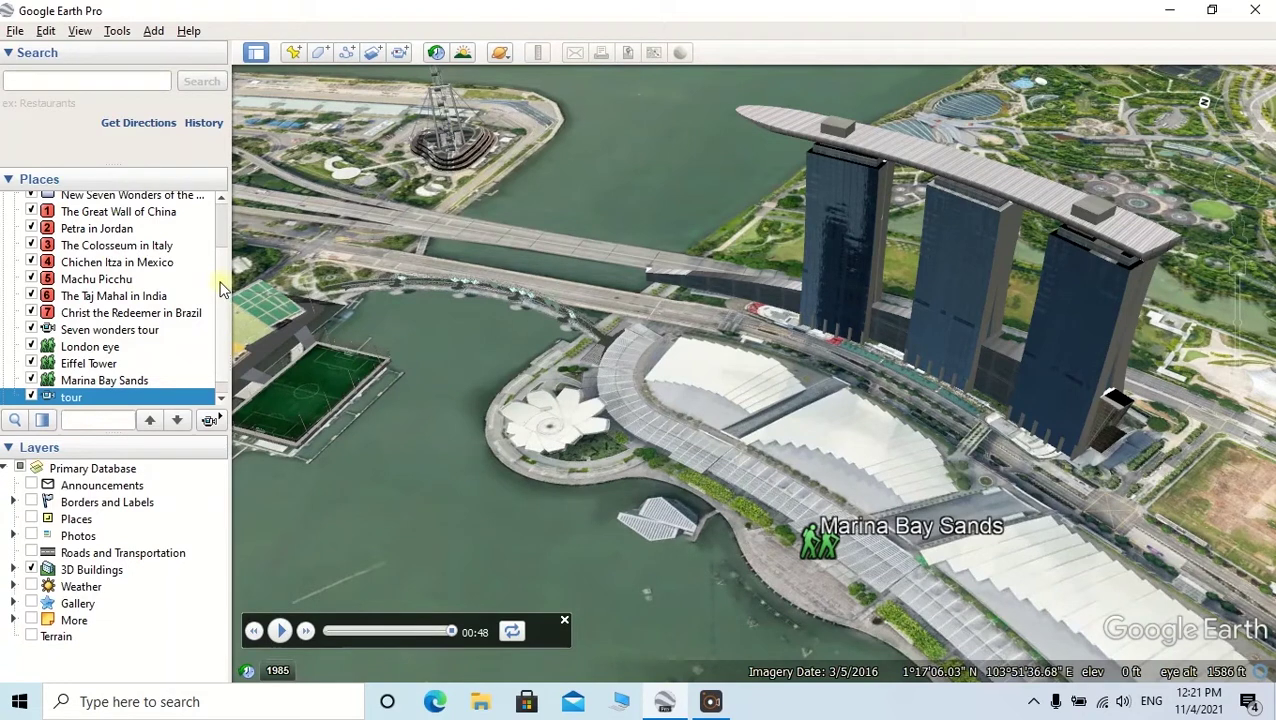
- Play the Seven wonders tour to Christ the Redeemer, then fly to the Marina Bay Sands placemark
scroll(162, 210, up, 2)
scroll(114, 307, down, 1)
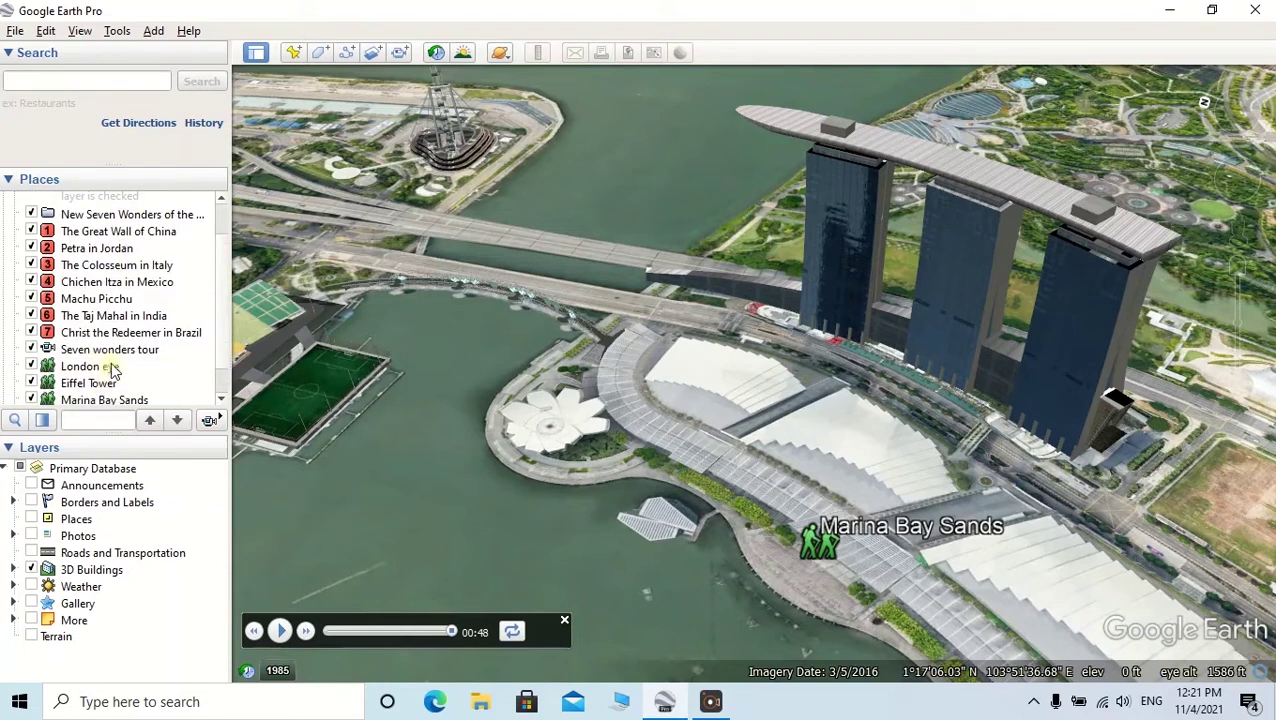
click(160, 352)
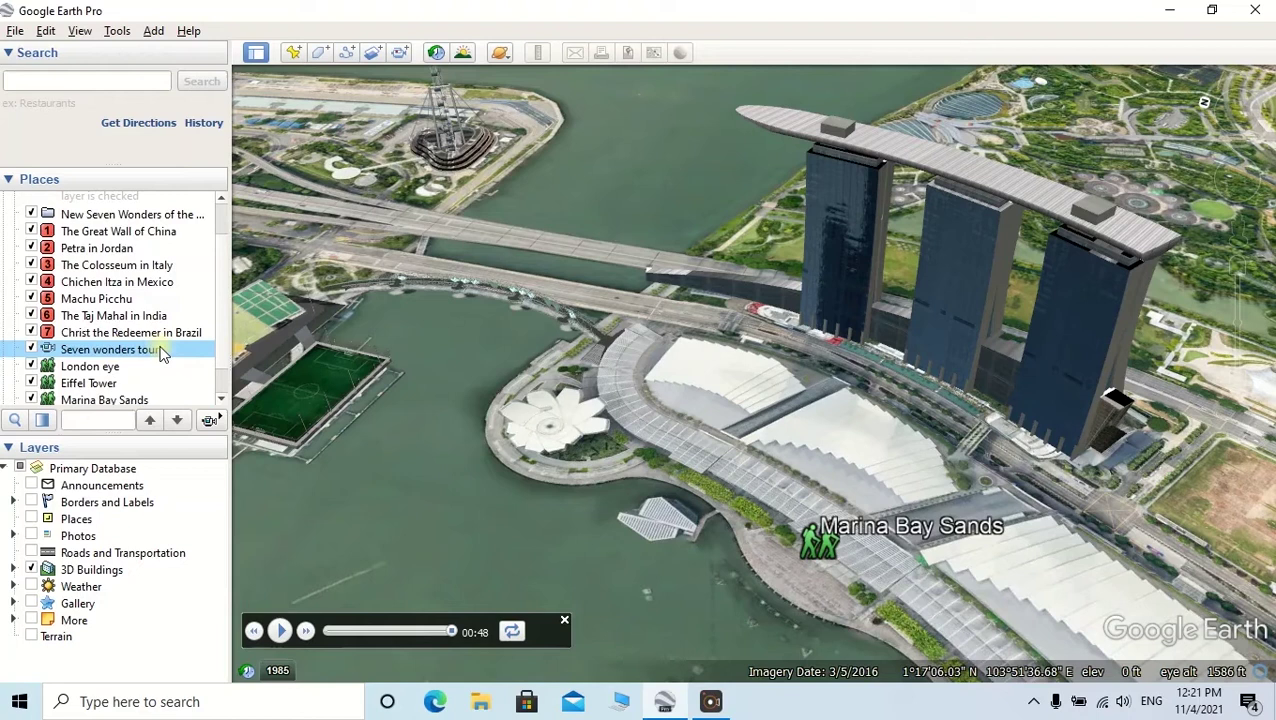
click(209, 421)
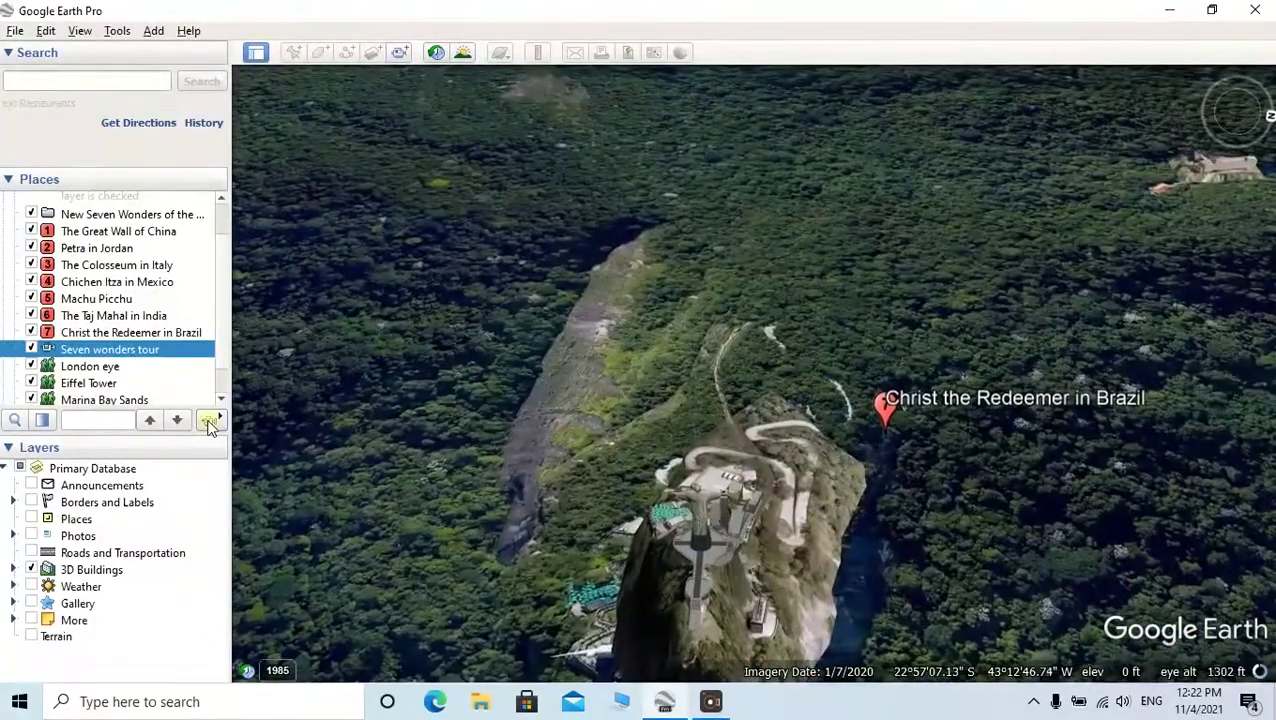
double_click(100, 400)
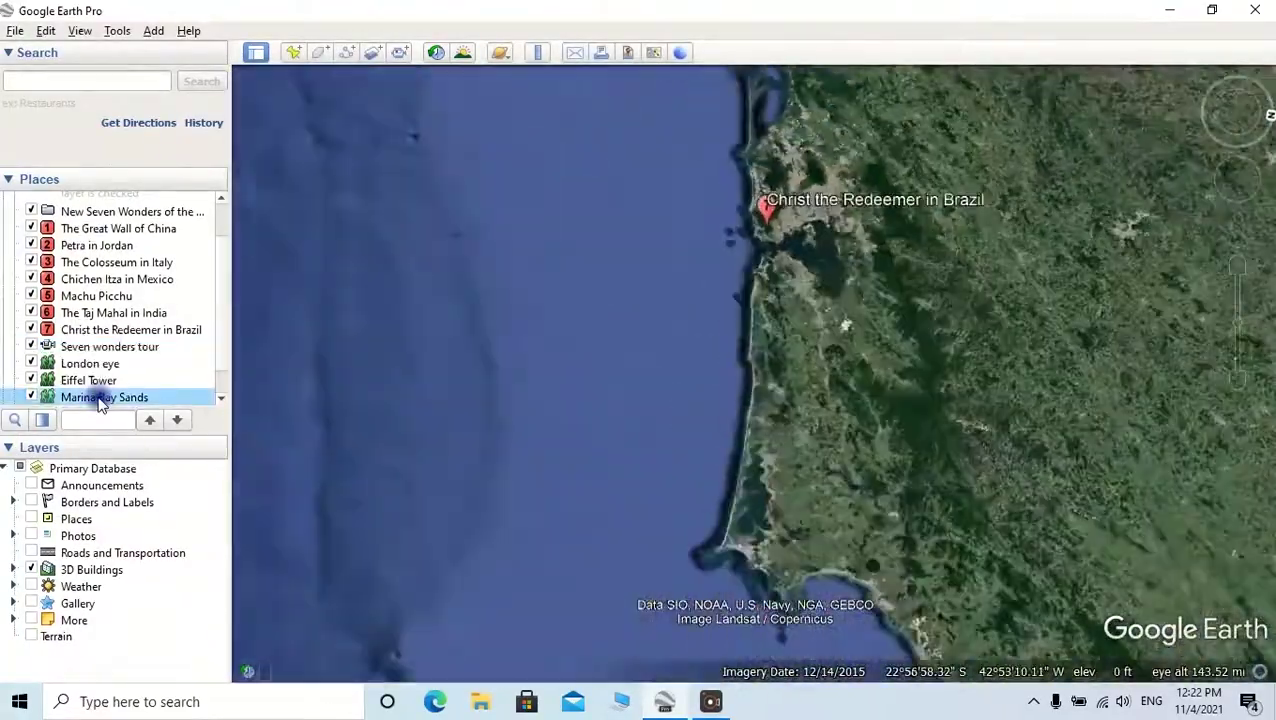